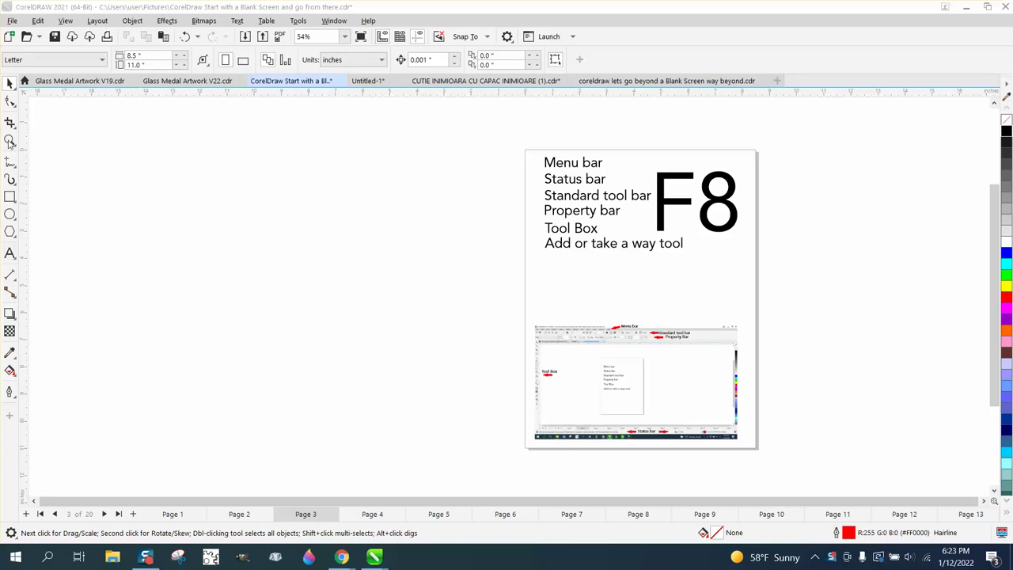
Zoom in on the page and nudge the large F8 label slightly upward
{"action": "left_click", "coordinate": [10, 140]}
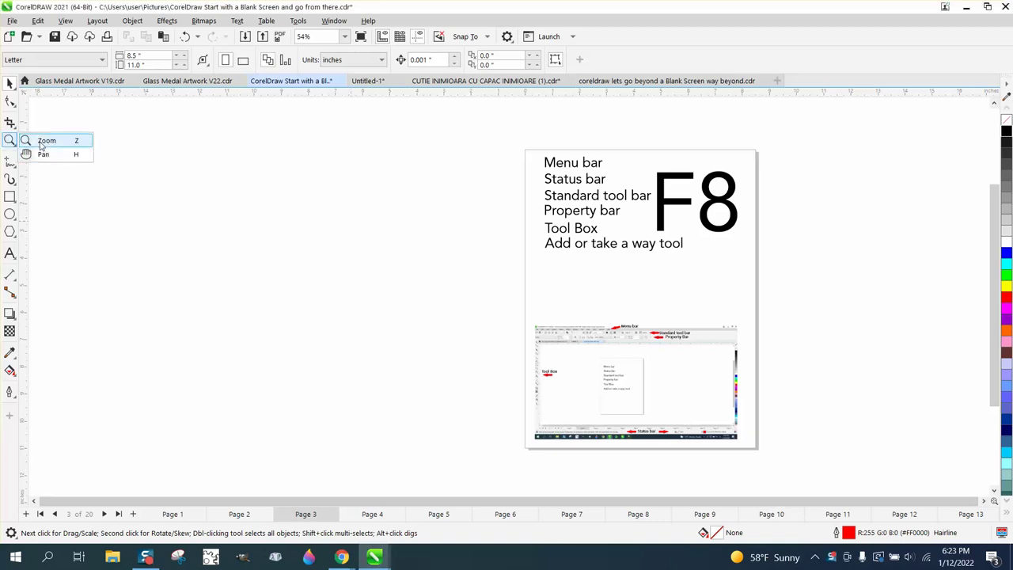
{"action": "left_click", "coordinate": [41, 141]}
{"action": "left_click_drag", "start_coordinate": [509, 135], "coordinate": [792, 463]}
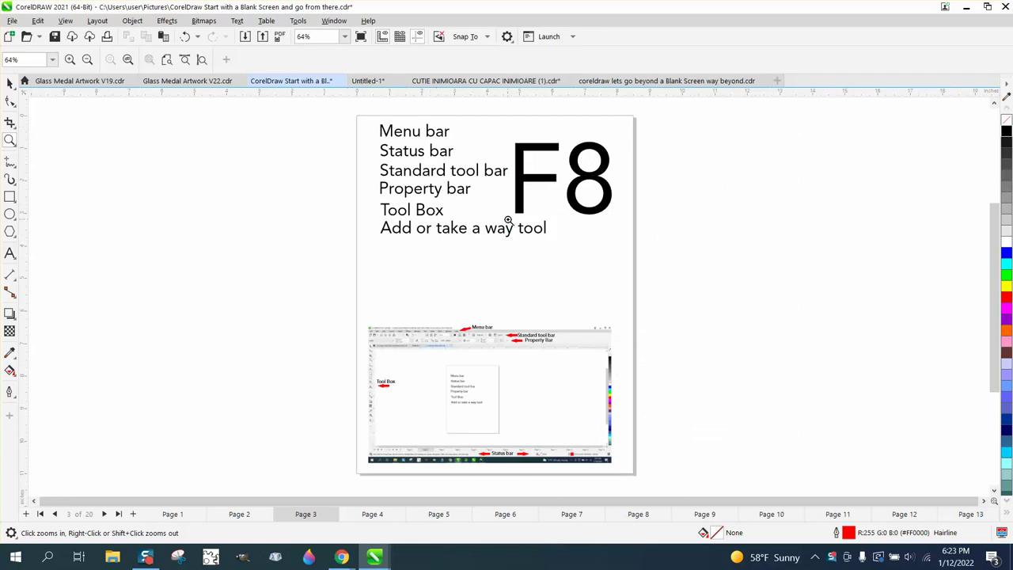
{"action": "left_click", "coordinate": [11, 83]}
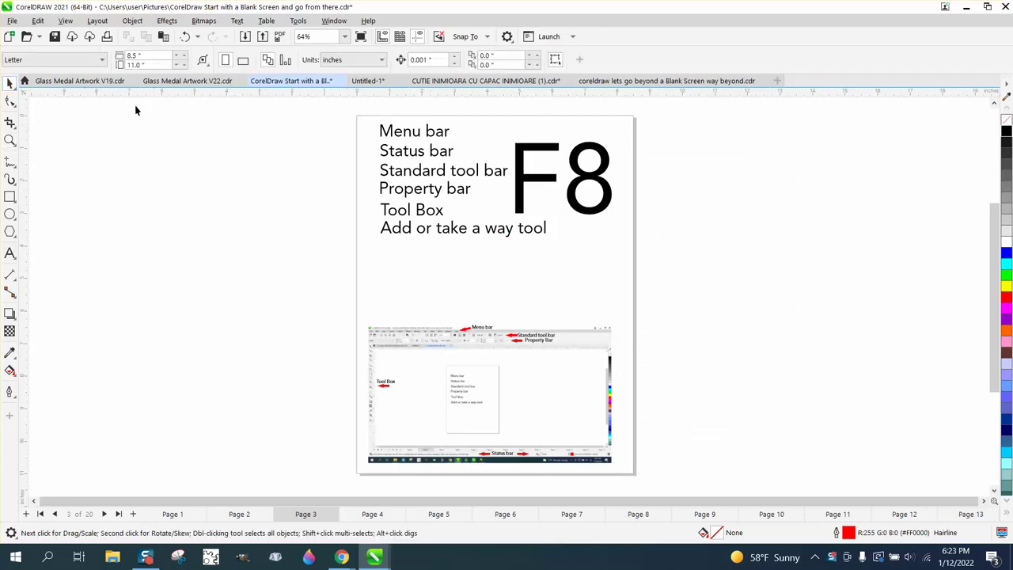
{"action": "left_click_drag", "start_coordinate": [578, 157], "coordinate": [583, 148]}
{"action": "left_click", "coordinate": [684, 184]}
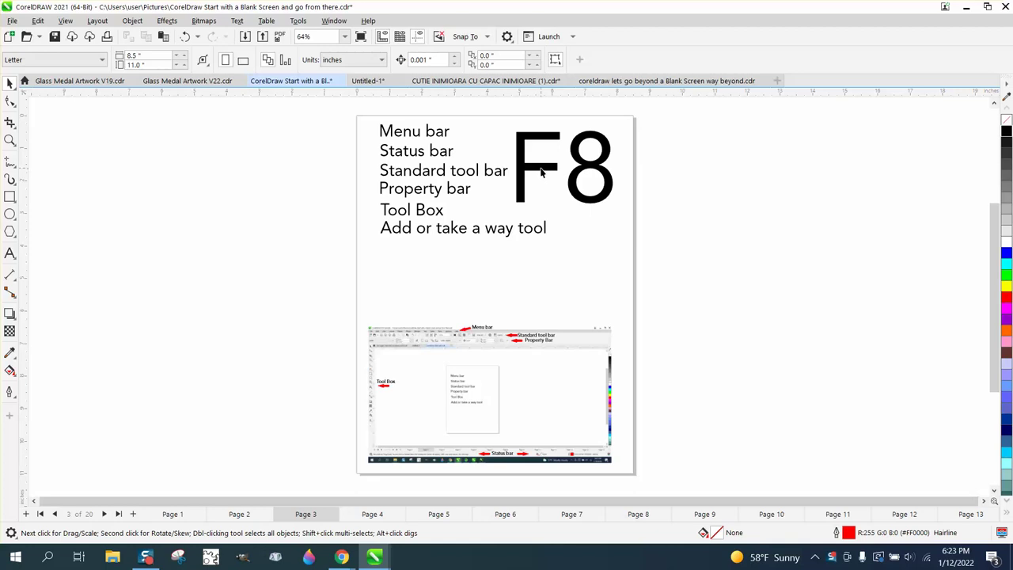
Shift the large F8 label a little to the right and deselect it
{"action": "left_click_drag", "start_coordinate": [542, 172], "coordinate": [547, 168]}
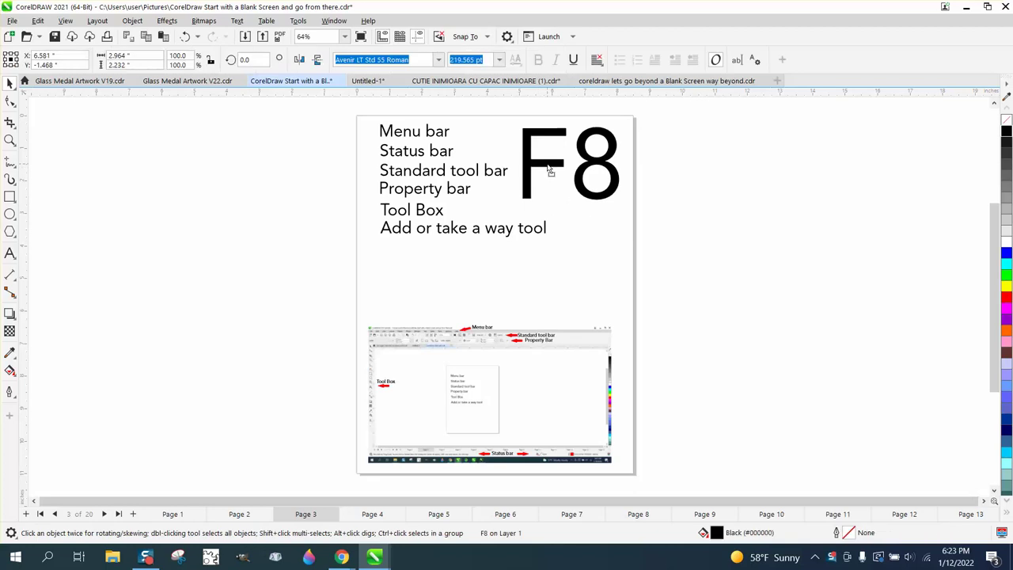
{"action": "left_click", "coordinate": [668, 175]}
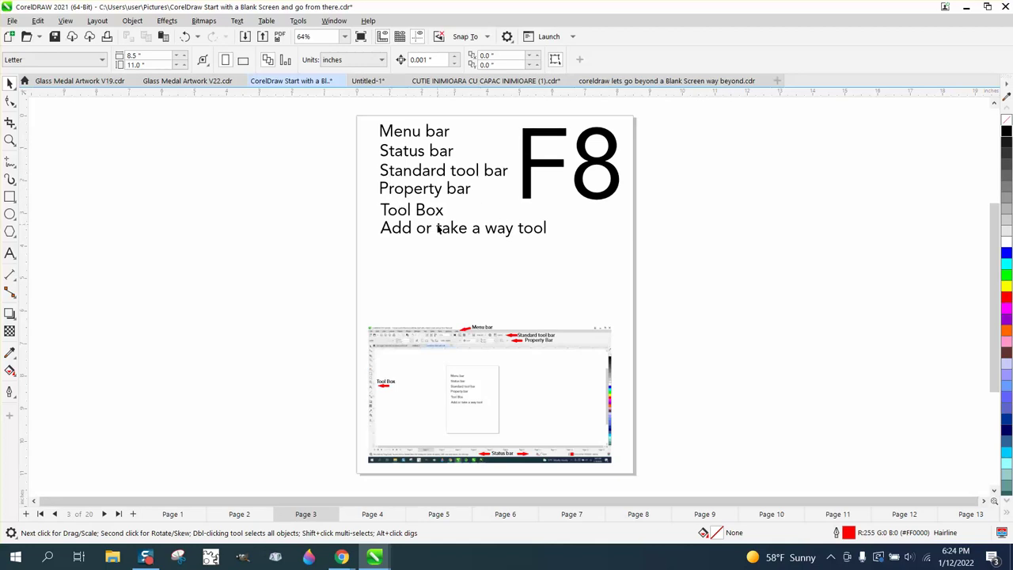
Nudge the 'Add or take a way tool' line down, zoom onto the screenshot, and open Product Help
{"action": "left_click_drag", "start_coordinate": [436, 231], "coordinate": [437, 235]}
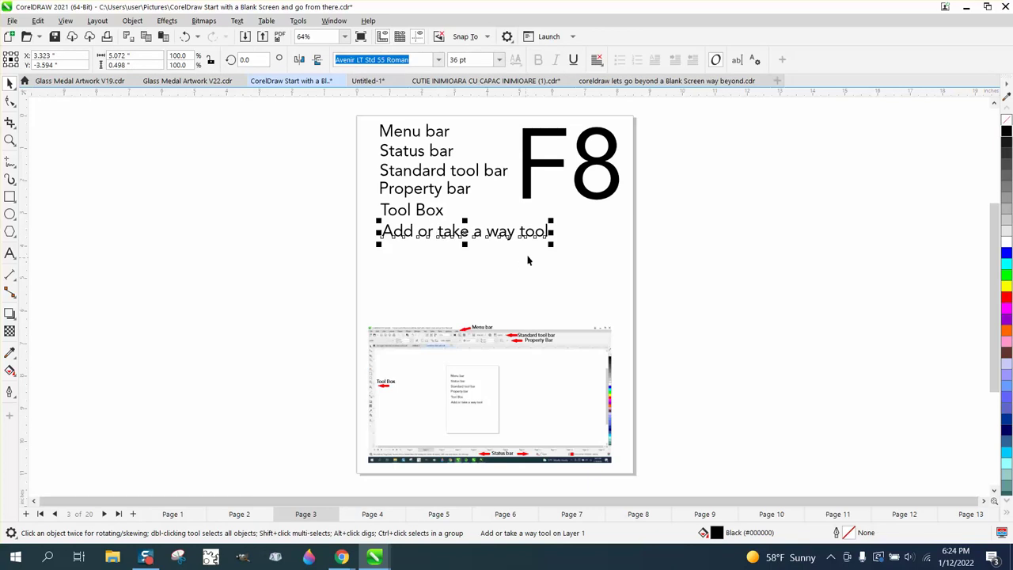
{"action": "left_click", "coordinate": [681, 249]}
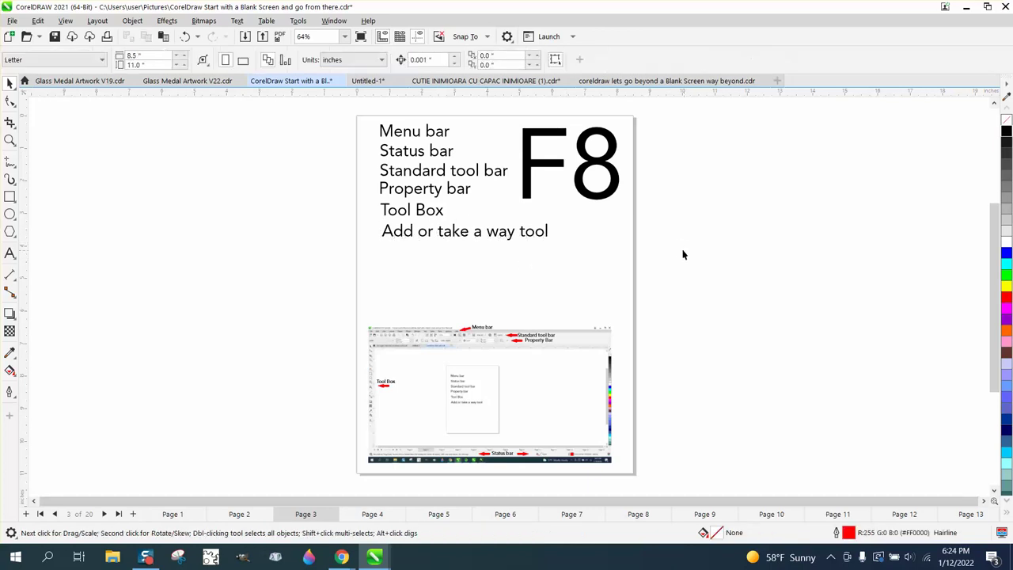
{"action": "left_click", "coordinate": [10, 140]}
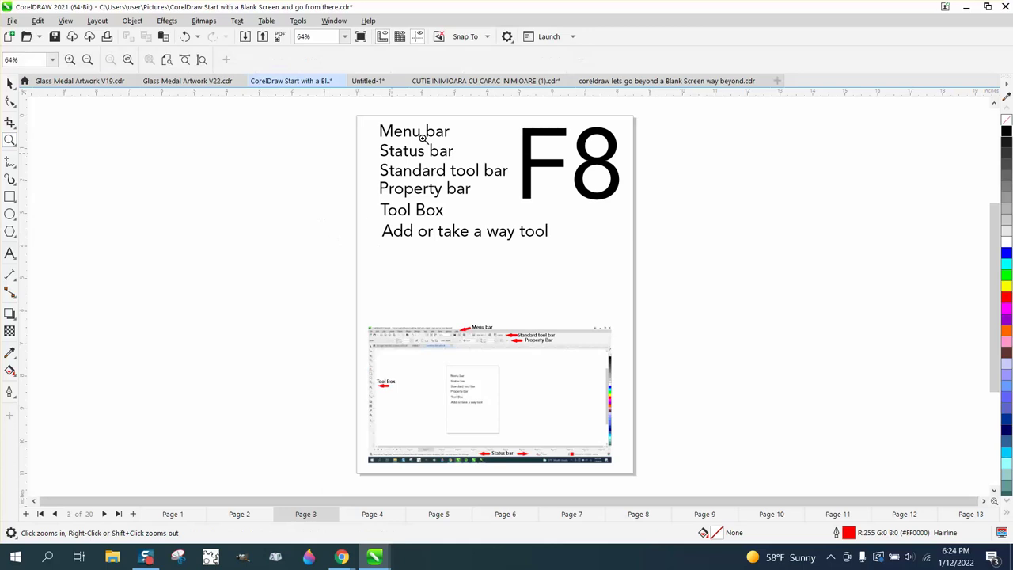
{"action": "left_click_drag", "start_coordinate": [356, 325], "coordinate": [651, 469]}
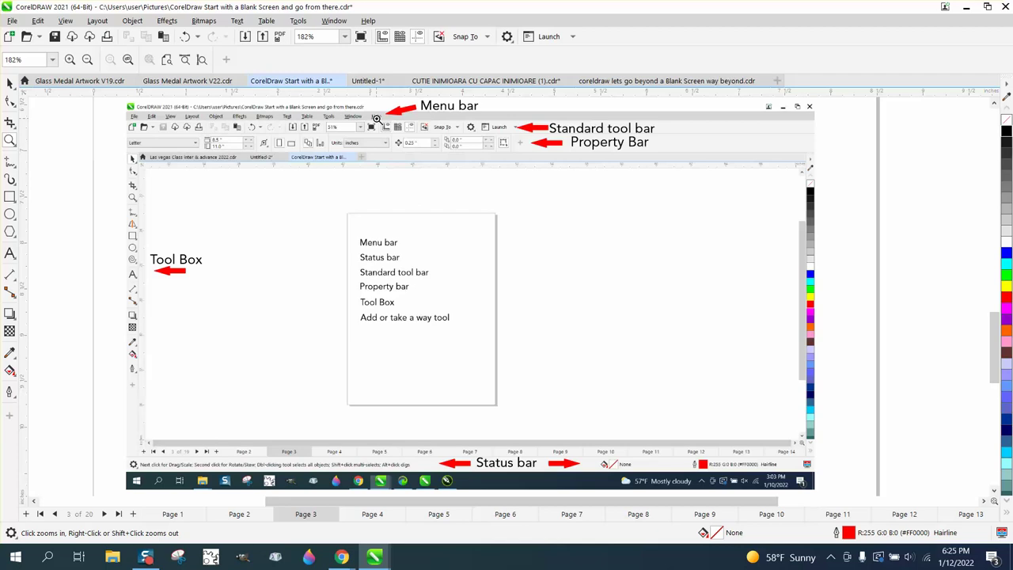
{"action": "left_click", "coordinate": [368, 20]}
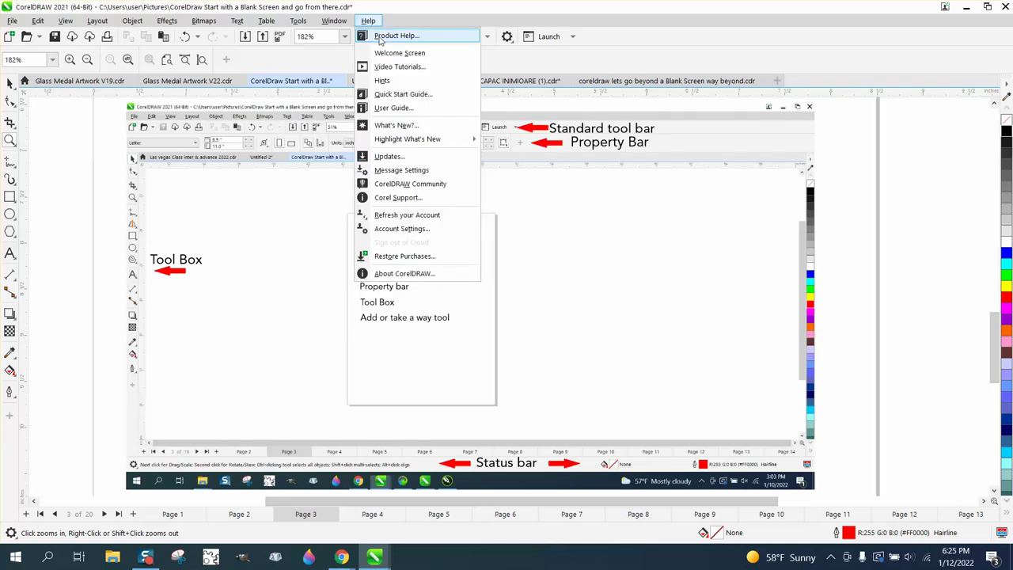
{"action": "left_click", "coordinate": [396, 35]}
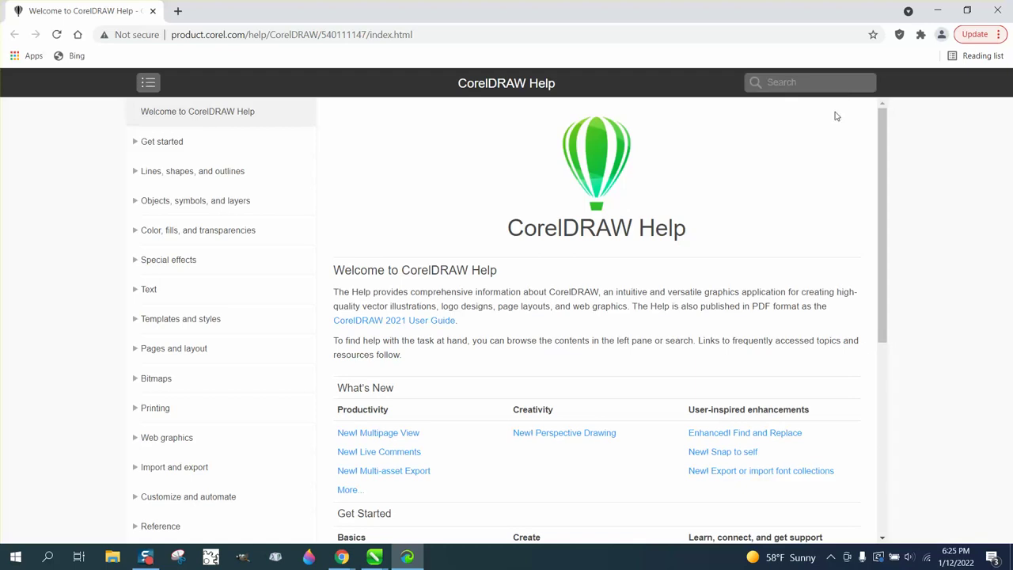
Search the online help for 'weld', then close the help browser window
{"action": "left_click", "coordinate": [798, 82]}
{"action": "type", "text": "weld"}
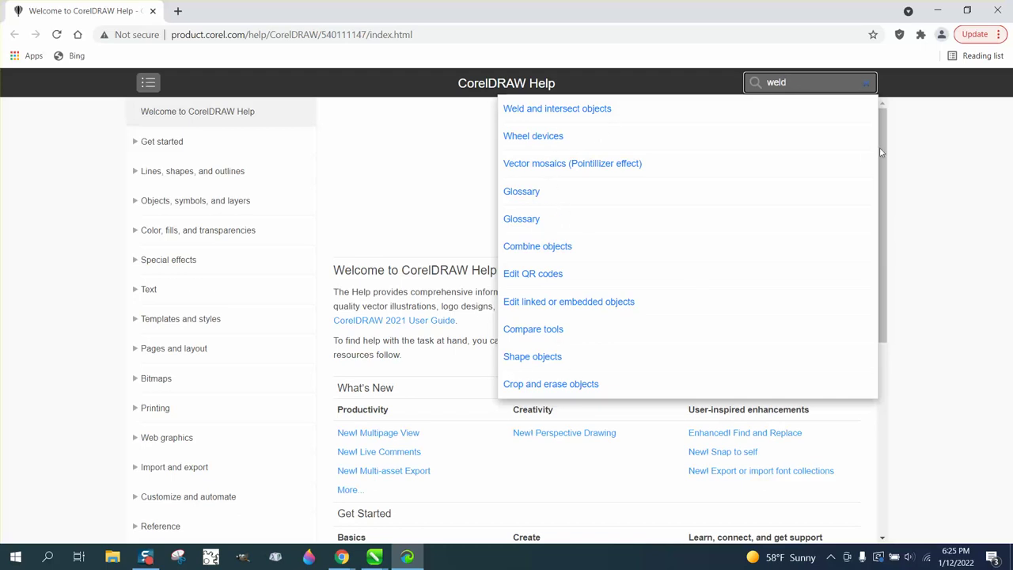
{"action": "left_click", "coordinate": [900, 150]}
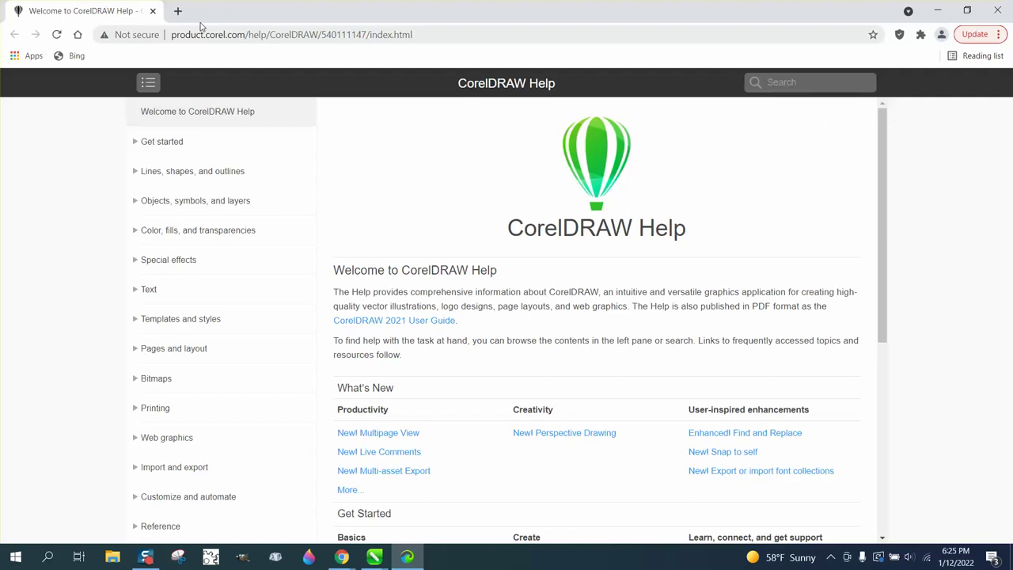
{"action": "left_click", "coordinate": [153, 11]}
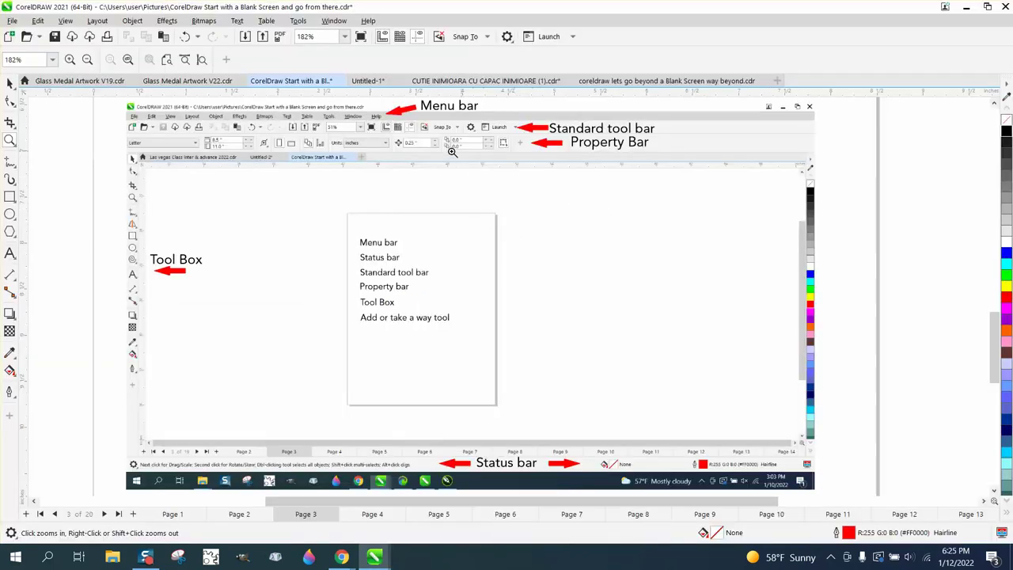
Zoom onto the screenshot's labelled toolbars and toggle the rulers off and back on
{"action": "left_click_drag", "start_coordinate": [124, 110], "coordinate": [690, 155]}
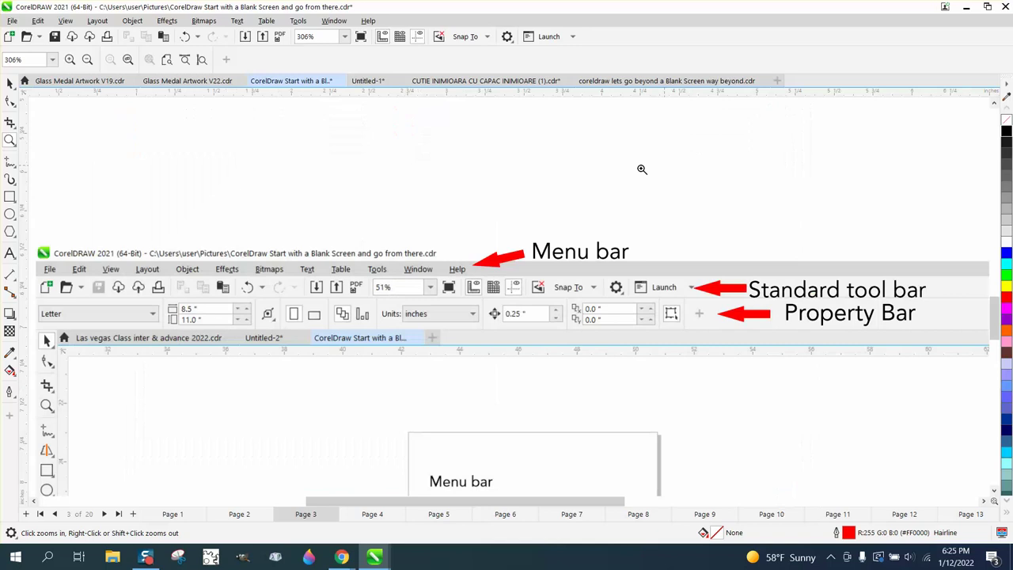
{"action": "left_click", "coordinate": [382, 37]}
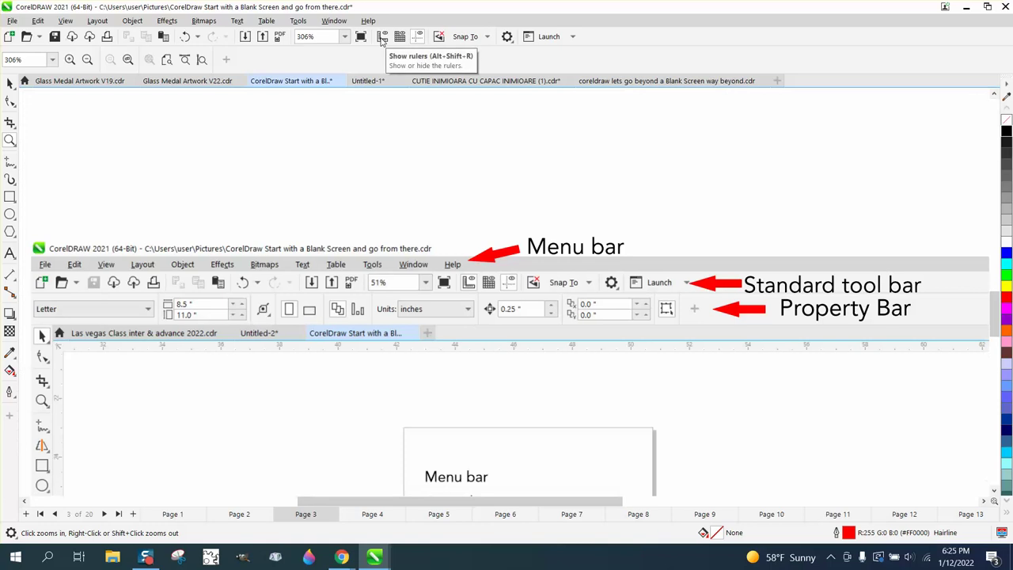
{"action": "left_click", "coordinate": [381, 37]}
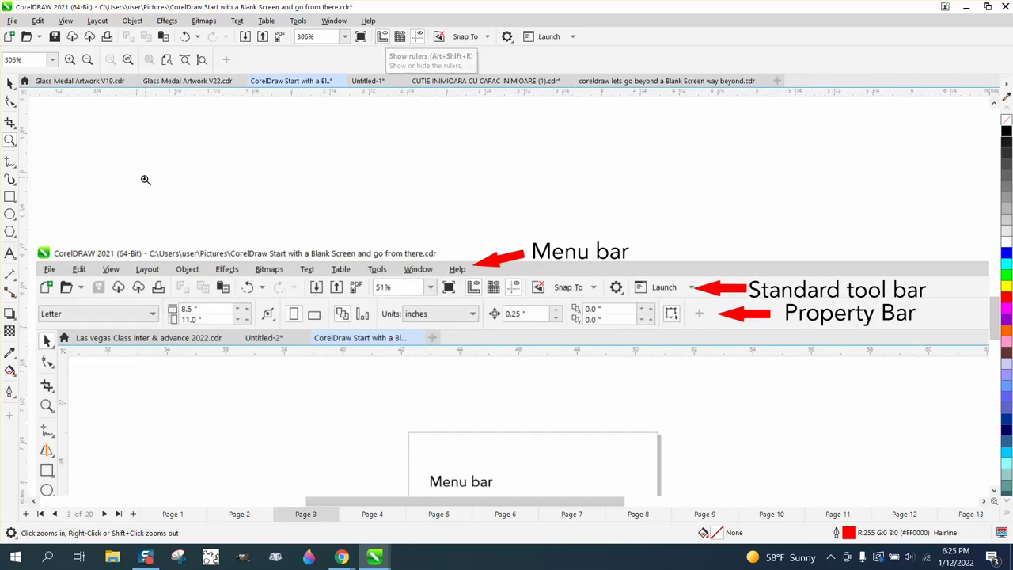
Drag a vertical guideline from the left ruler across the screenshot, keeping guidelines visible
{"action": "left_click_drag", "start_coordinate": [22, 158], "coordinate": [335, 161]}
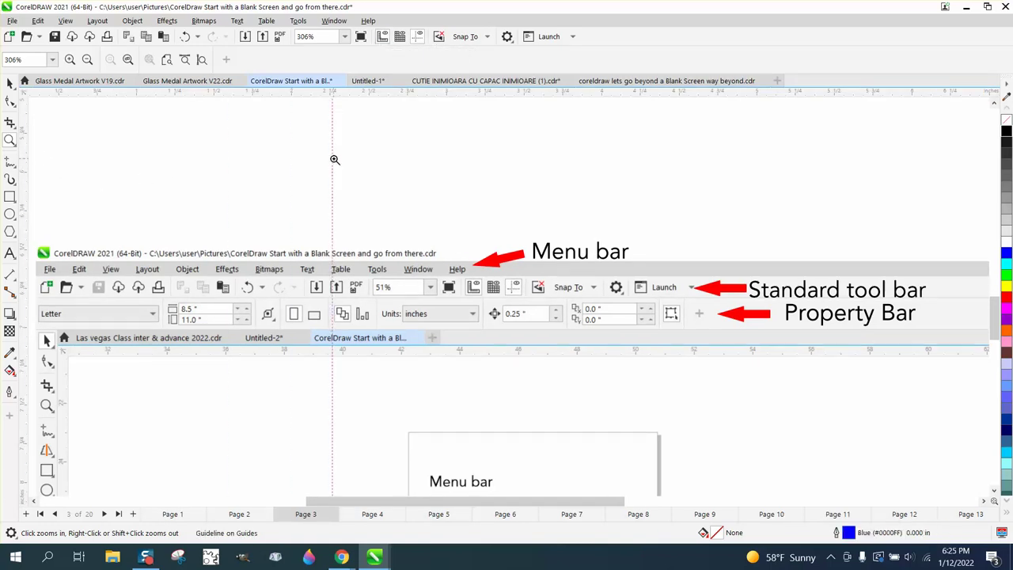
{"action": "left_click", "coordinate": [421, 40]}
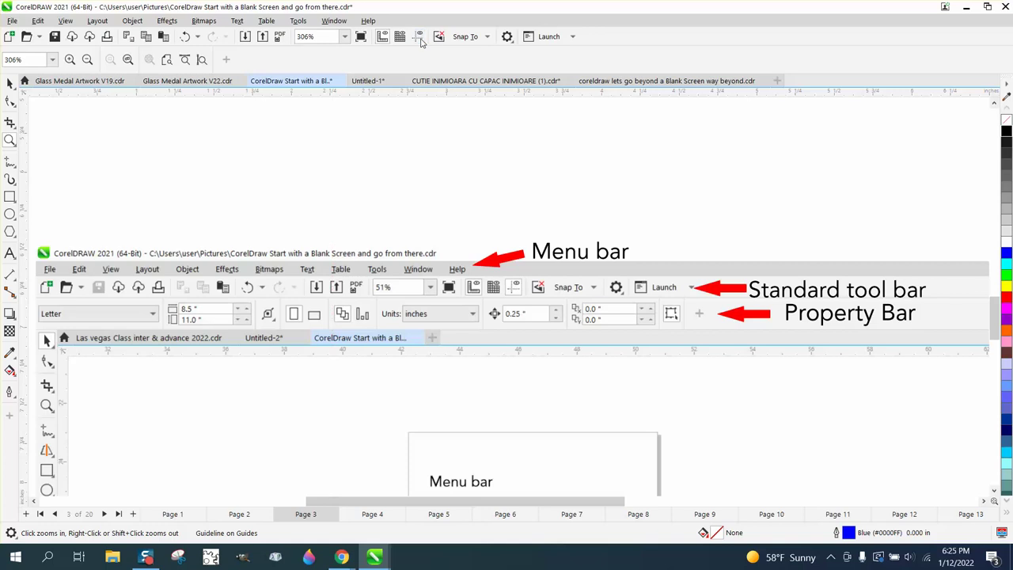
{"action": "left_click", "coordinate": [421, 40]}
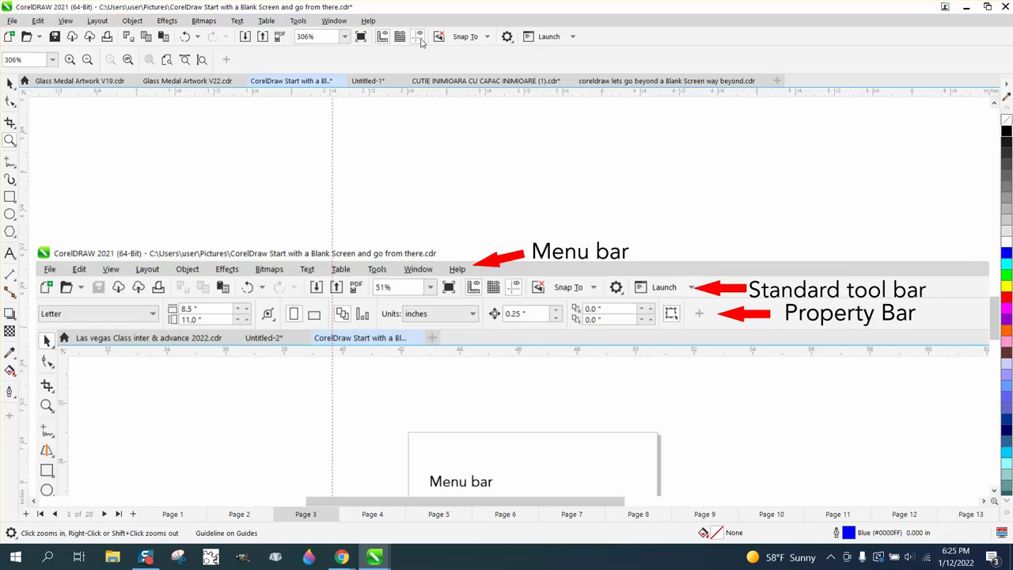
{"action": "left_click", "coordinate": [421, 39]}
{"action": "scroll", "coordinate": [576, 247], "scroll_direction": "down", "scroll_amount": 1}
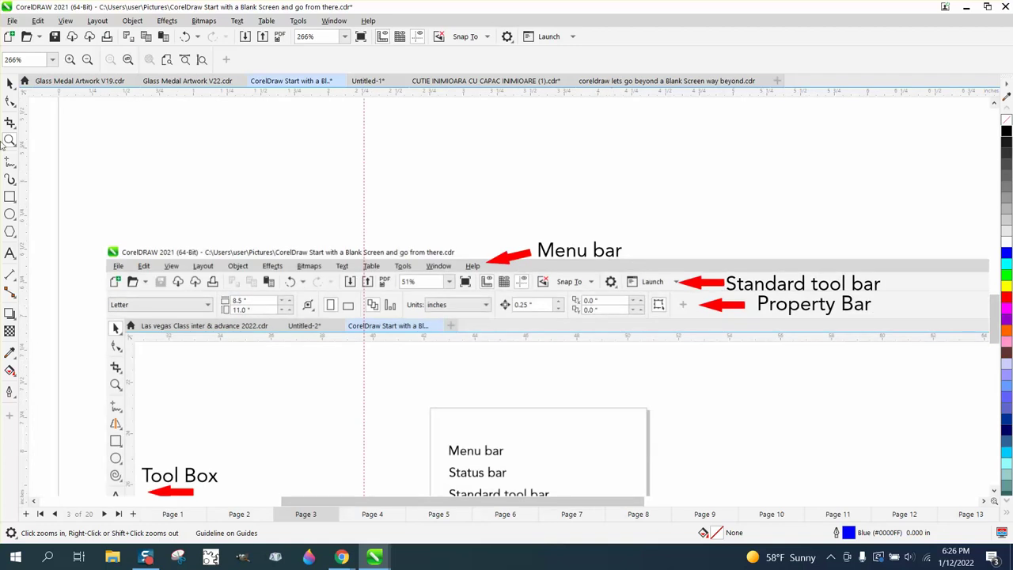
{"action": "left_click", "coordinate": [9, 83]}
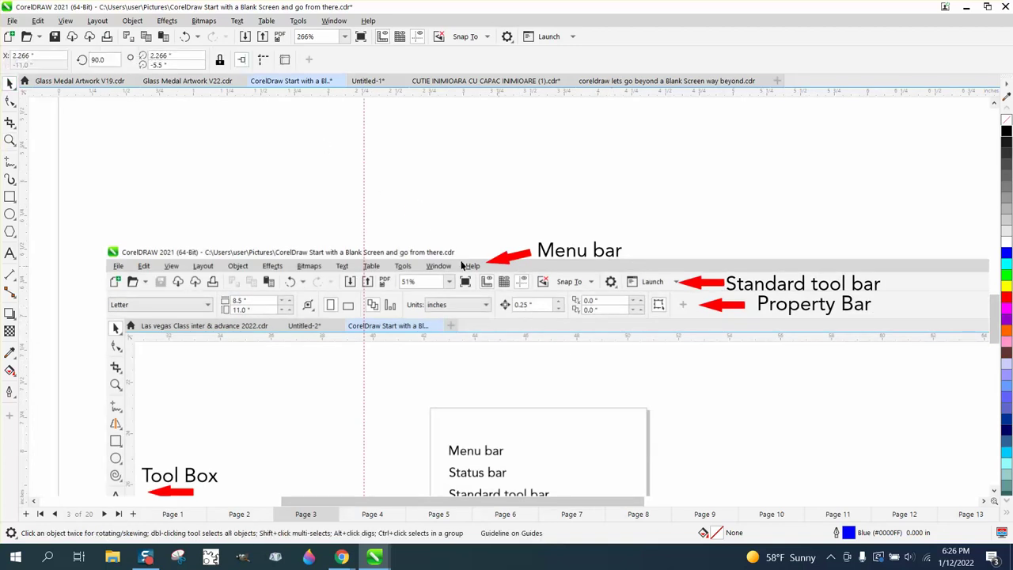
{"action": "scroll", "coordinate": [467, 208], "scroll_direction": "down", "scroll_amount": 1}
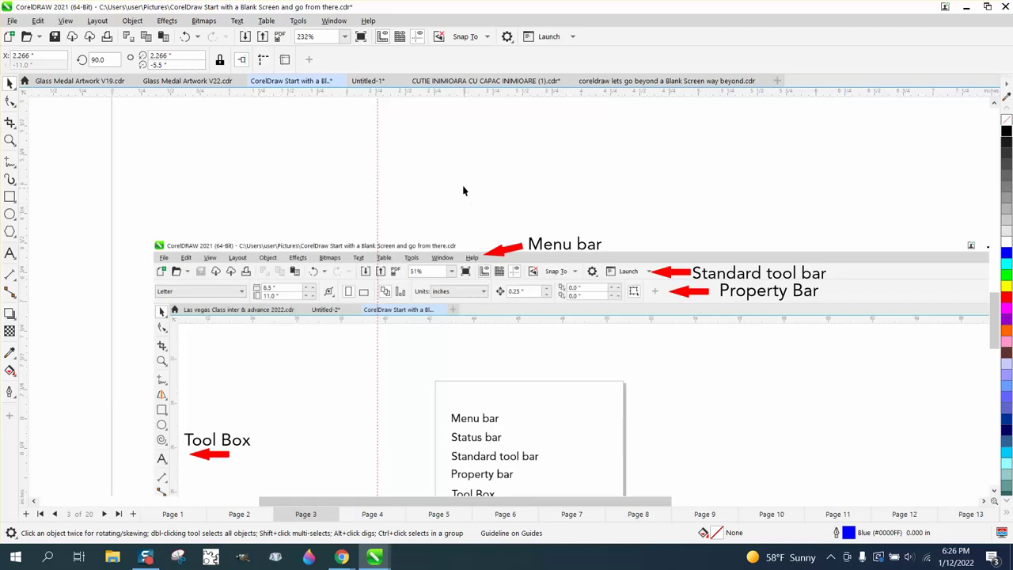
{"action": "left_click", "coordinate": [453, 146]}
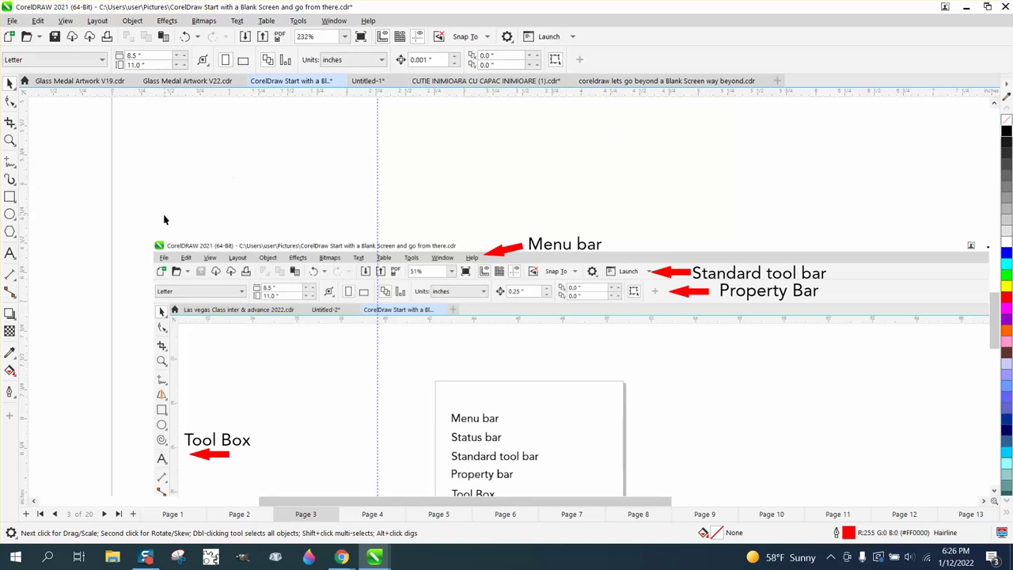
{"action": "left_click", "coordinate": [475, 422]}
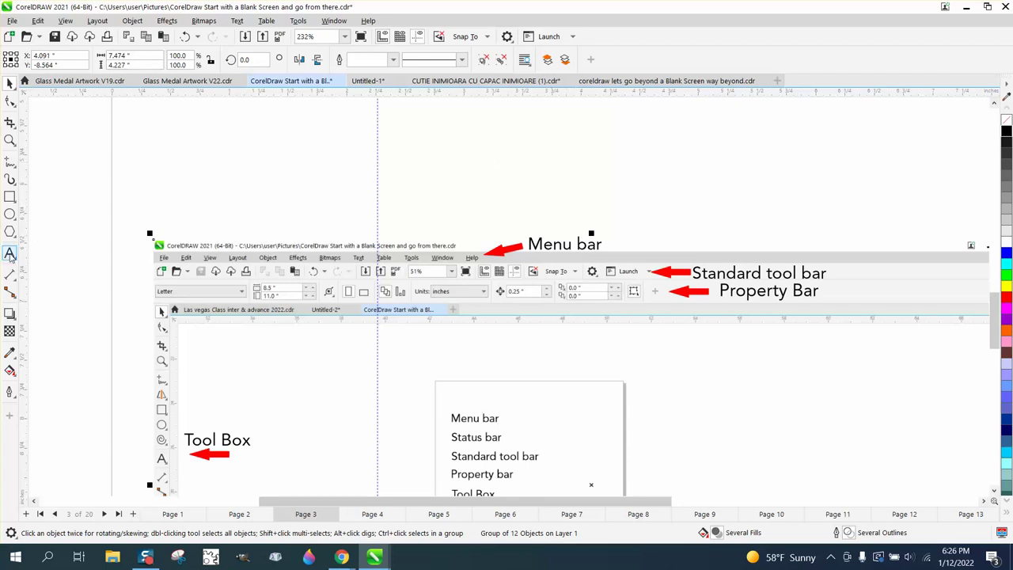
{"action": "left_click", "coordinate": [10, 253]}
{"action": "left_click", "coordinate": [364, 190]}
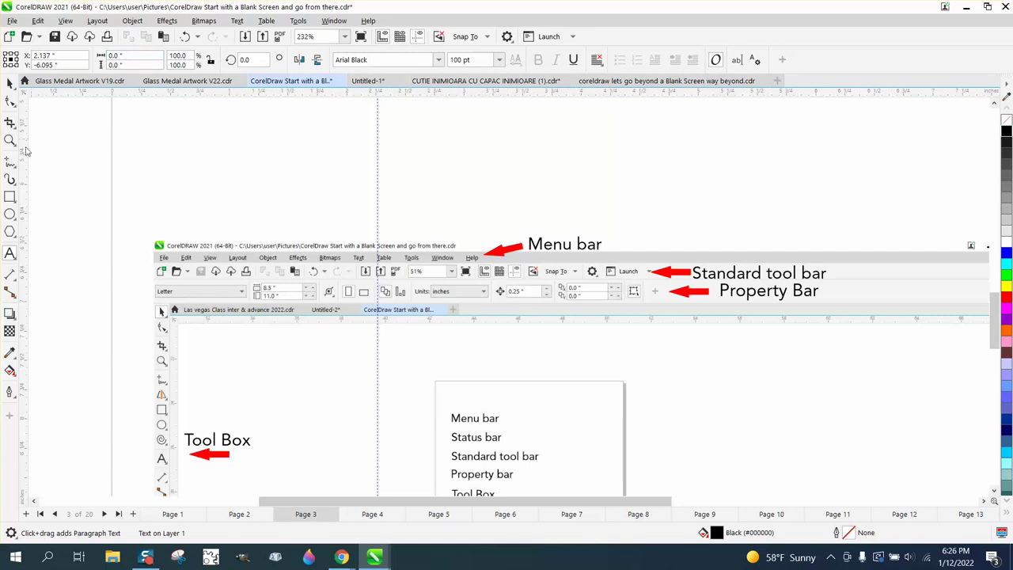
{"action": "left_click", "coordinate": [9, 197]}
{"action": "scroll", "coordinate": [197, 140], "scroll_direction": "up", "scroll_amount": 1}
{"action": "left_click_drag", "start_coordinate": [193, 131], "coordinate": [295, 169]}
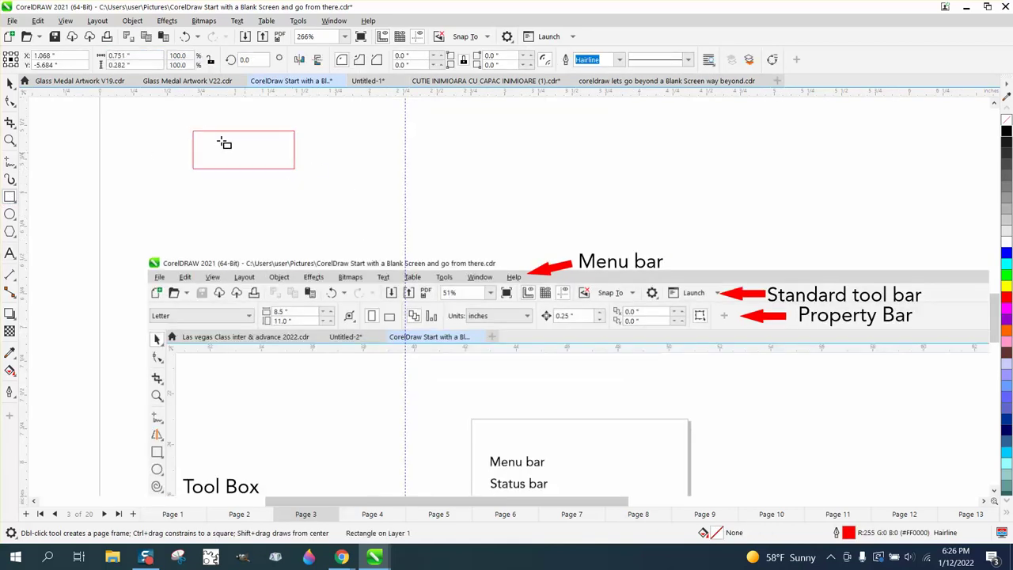
{"action": "left_click", "coordinate": [247, 59]}
{"action": "type", "text": "22.5"}
{"action": "key", "text": "Return"}
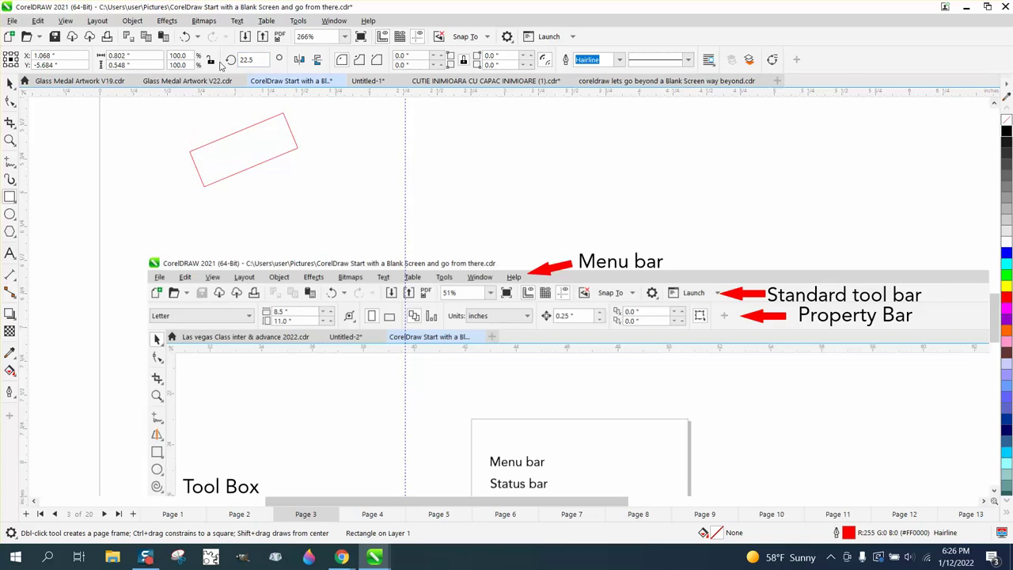
{"action": "left_click", "coordinate": [10, 84]}
{"action": "key", "text": "Delete"}
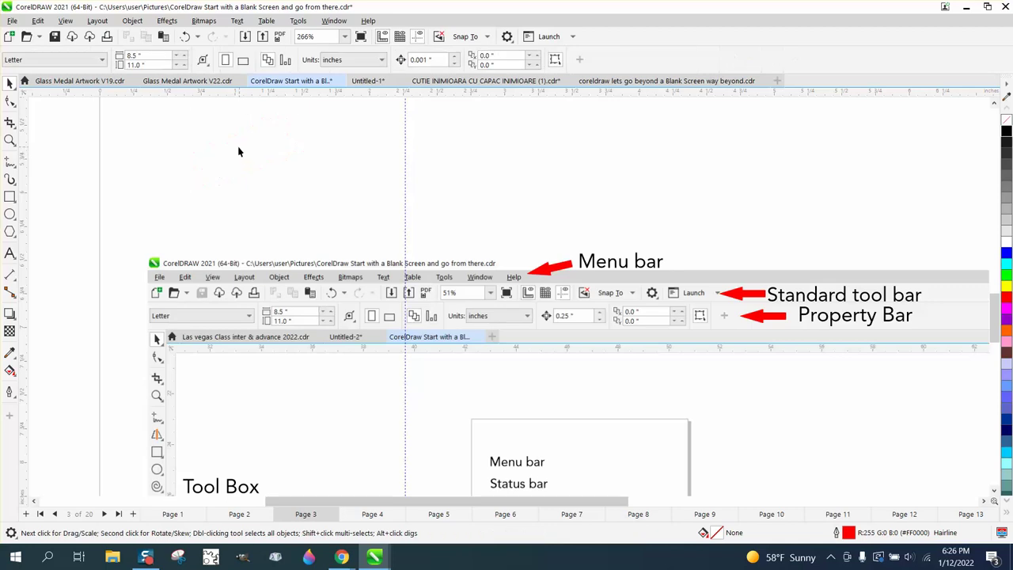
{"action": "left_click", "coordinate": [9, 197]}
{"action": "left_click_drag", "start_coordinate": [168, 140], "coordinate": [296, 193]}
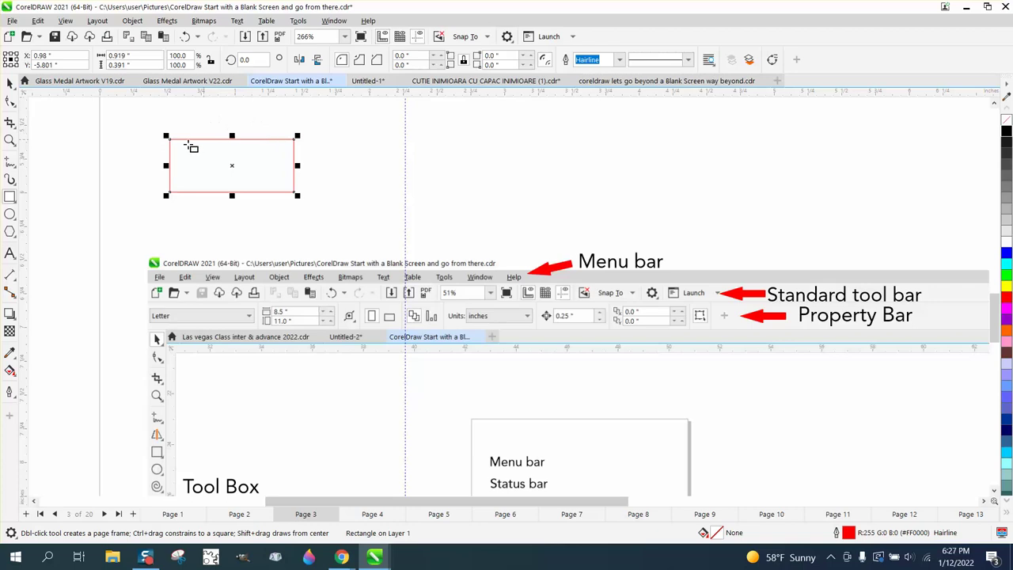
{"action": "key", "text": "Delete"}
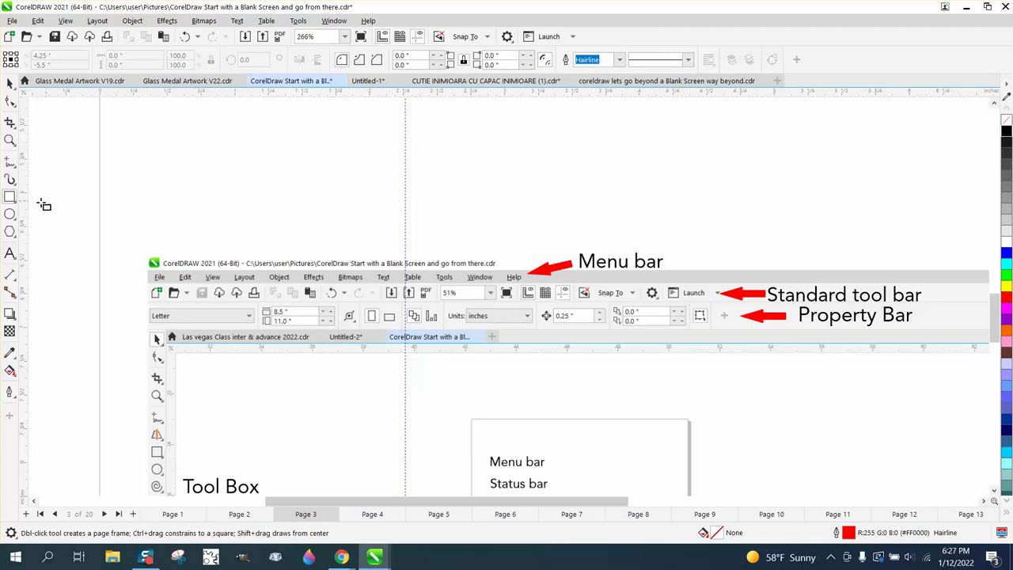
{"action": "left_click_drag", "start_coordinate": [320, 154], "coordinate": [266, 211]}
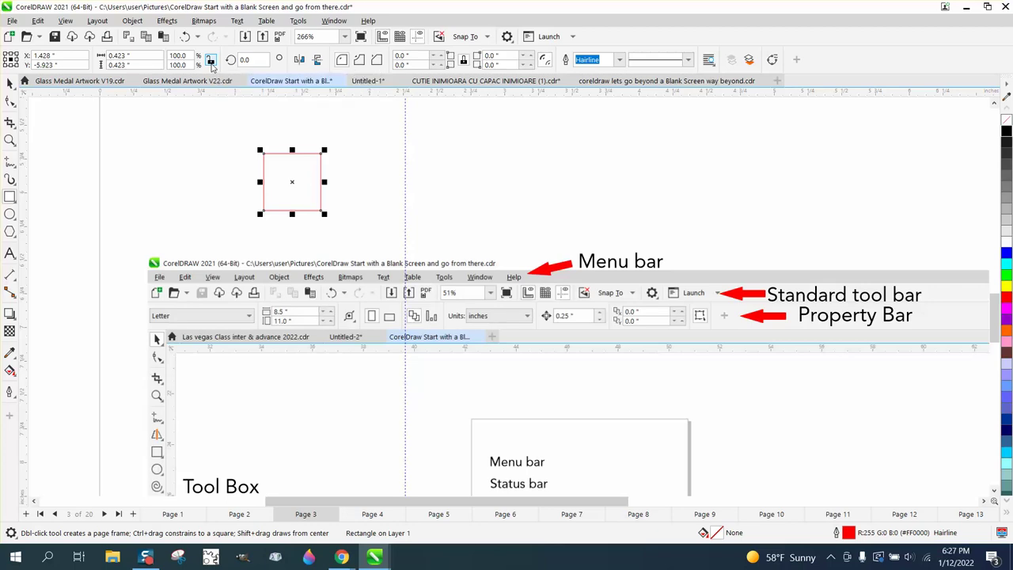
{"action": "triple_click", "coordinate": [156, 57]}
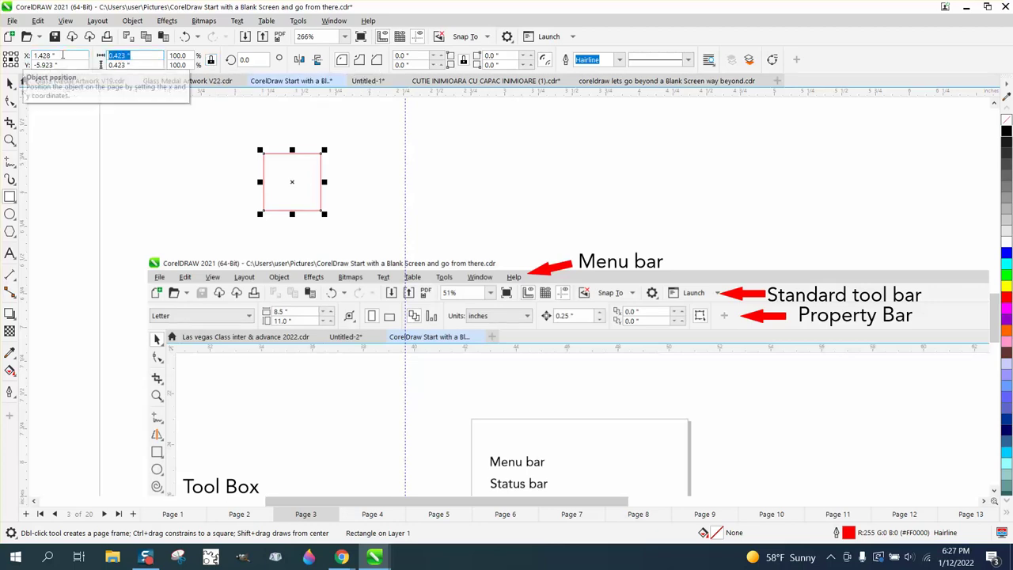
{"action": "type", "text": "1"}
{"action": "key", "text": "Return"}
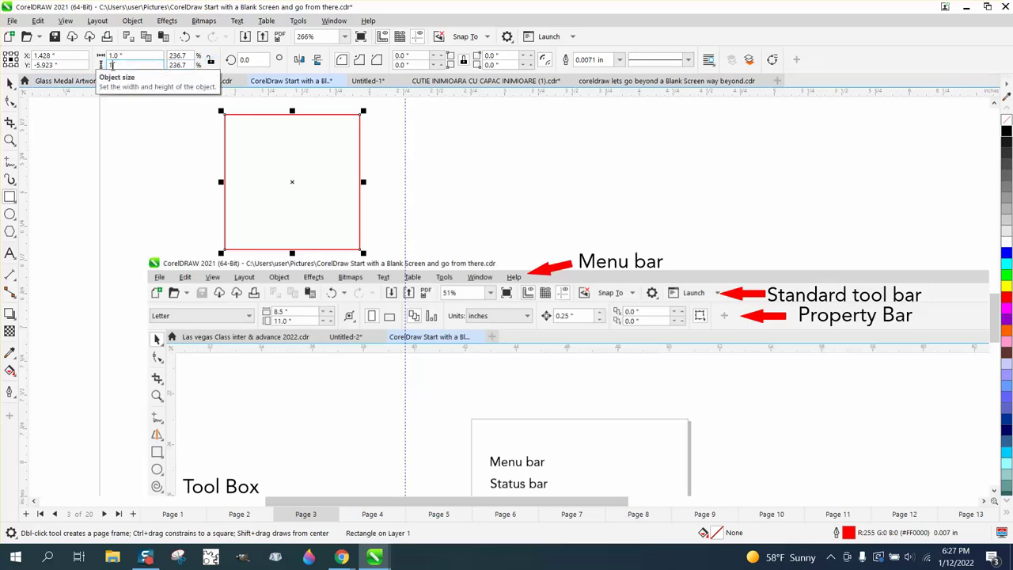
{"action": "key", "text": "Return"}
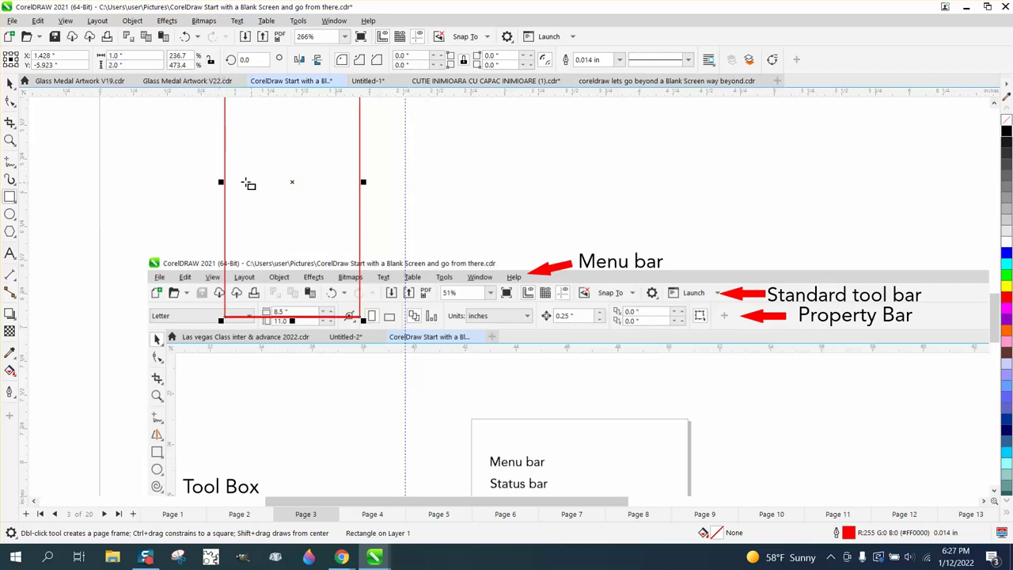
{"action": "left_click", "coordinate": [11, 84]}
{"action": "key", "text": "Delete"}
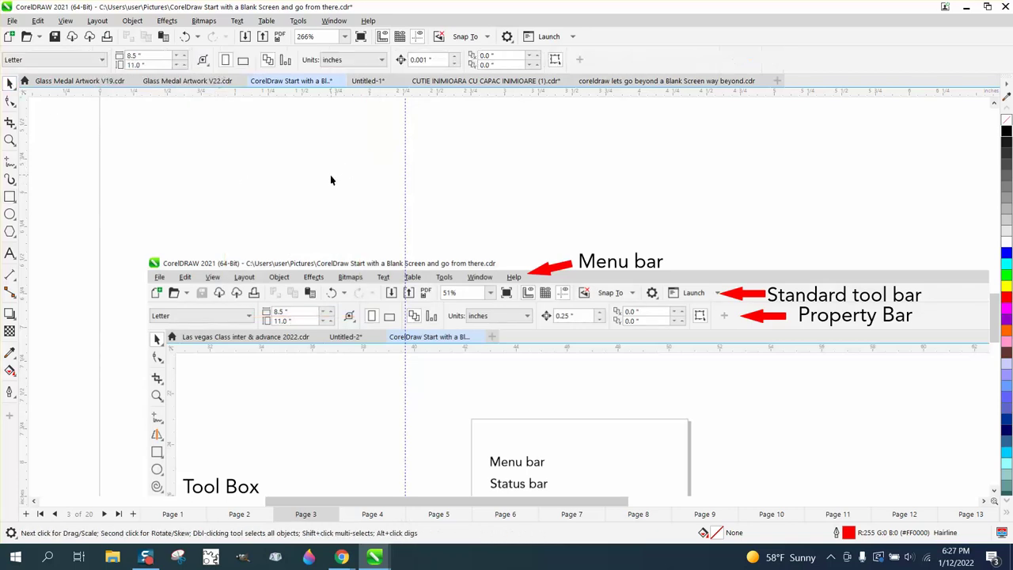
{"action": "scroll", "coordinate": [468, 229], "scroll_direction": "down", "scroll_amount": 2}
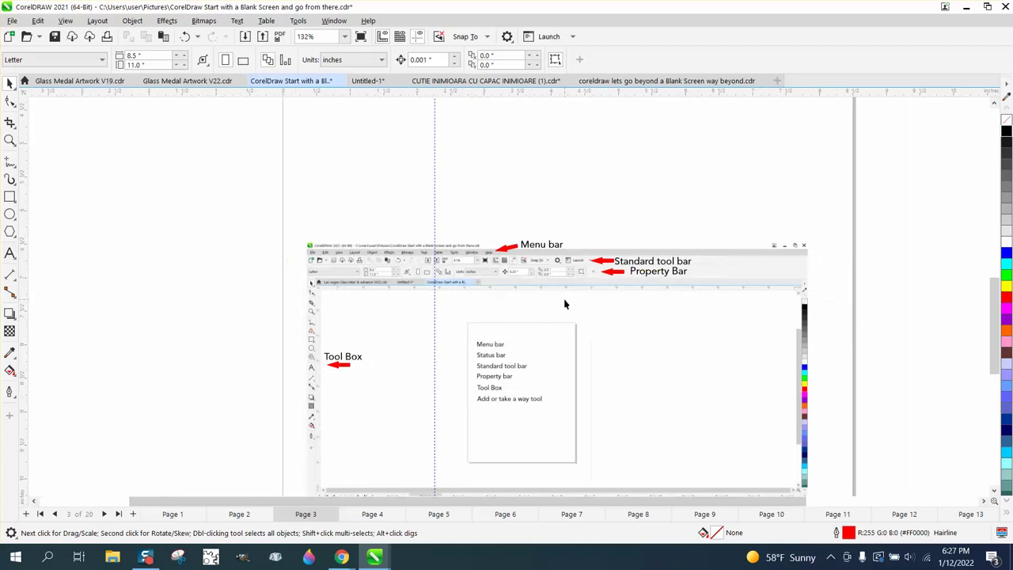
{"action": "scroll", "coordinate": [531, 272], "scroll_direction": "down", "scroll_amount": 3}
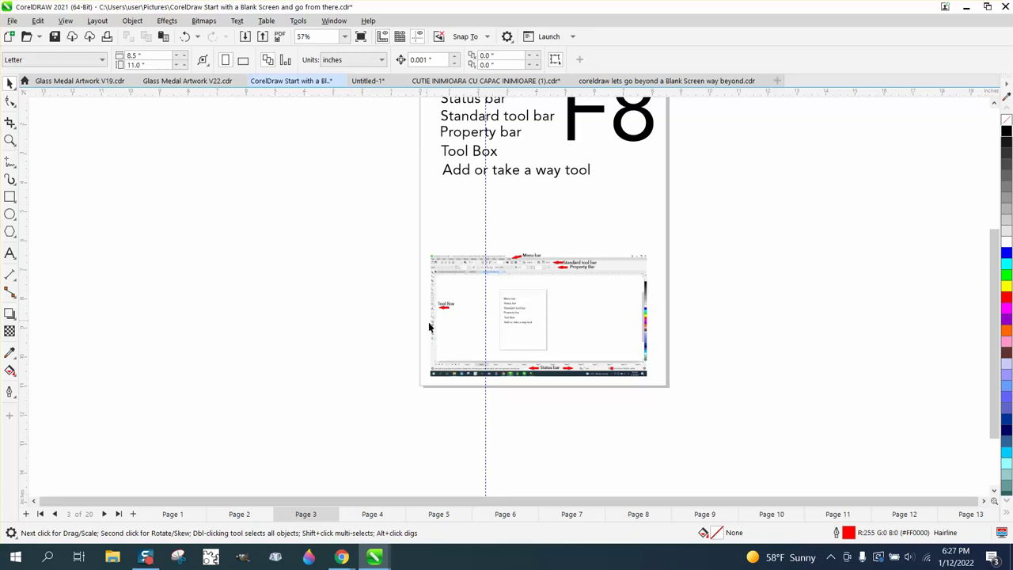
Draw a small red-outlined rectangle, about 0.983 × 0.442 in, below the screenshot
{"action": "left_click", "coordinate": [9, 140]}
{"action": "left_click_drag", "start_coordinate": [389, 324], "coordinate": [713, 407]}
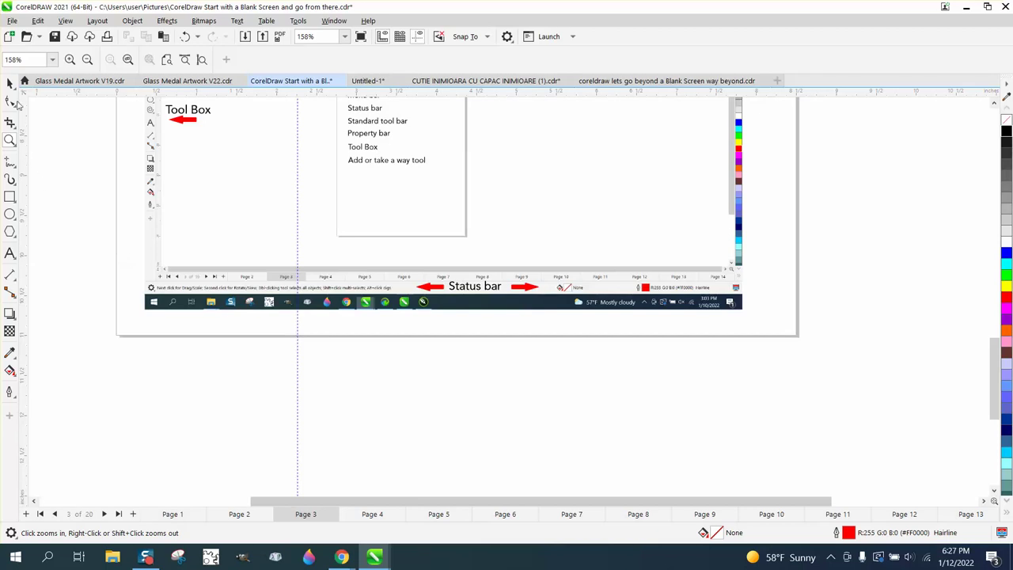
{"action": "left_click", "coordinate": [9, 253]}
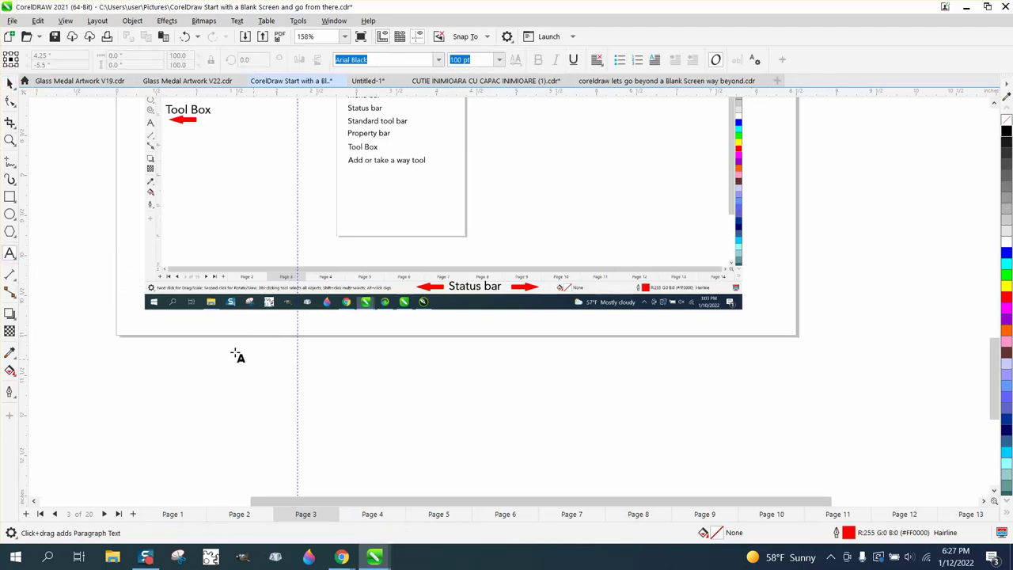
{"action": "left_click", "coordinate": [10, 196]}
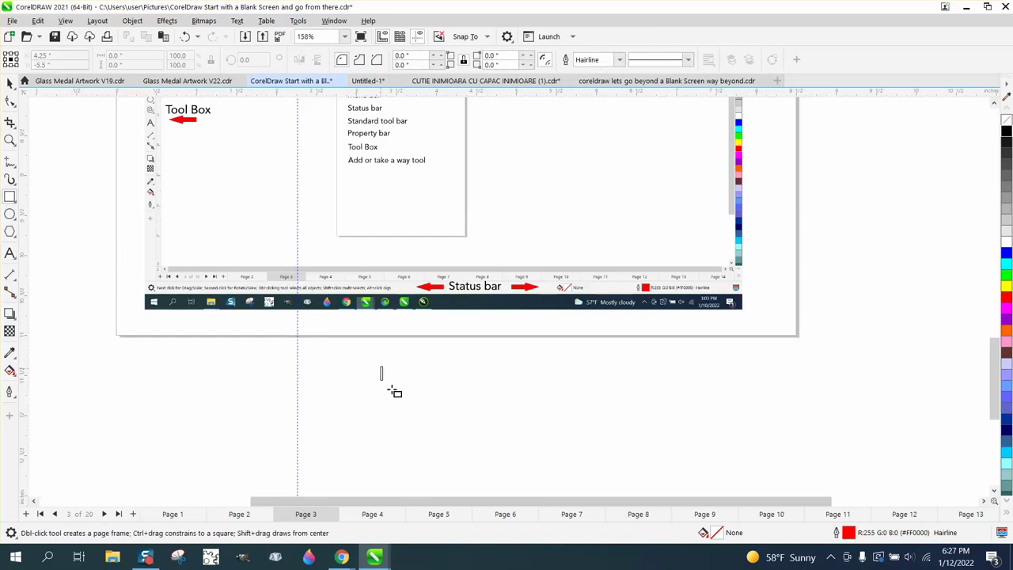
{"action": "left_click_drag", "start_coordinate": [377, 363], "coordinate": [463, 406]}
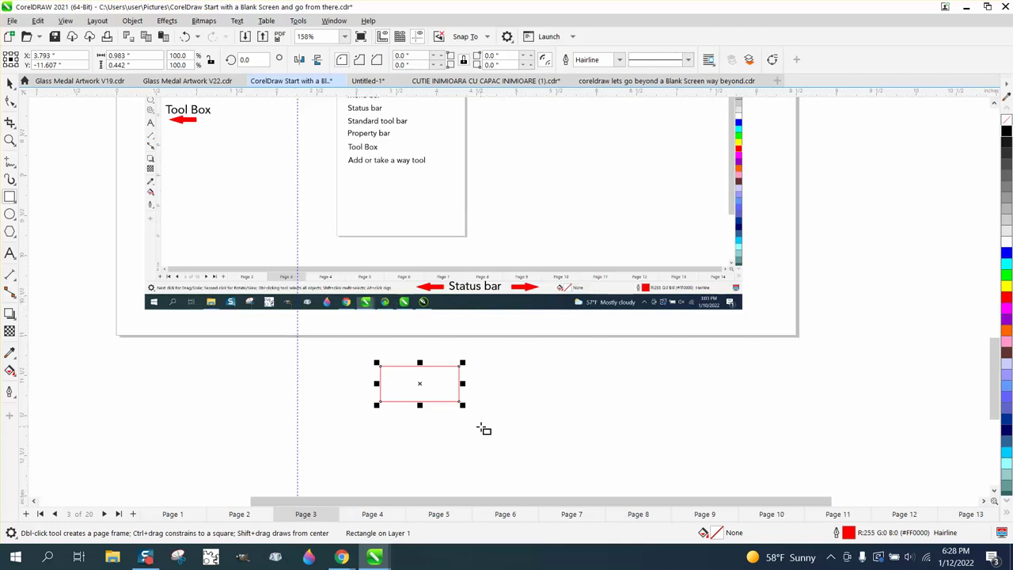
{"action": "scroll", "coordinate": [577, 430], "scroll_direction": "down", "scroll_amount": 2}
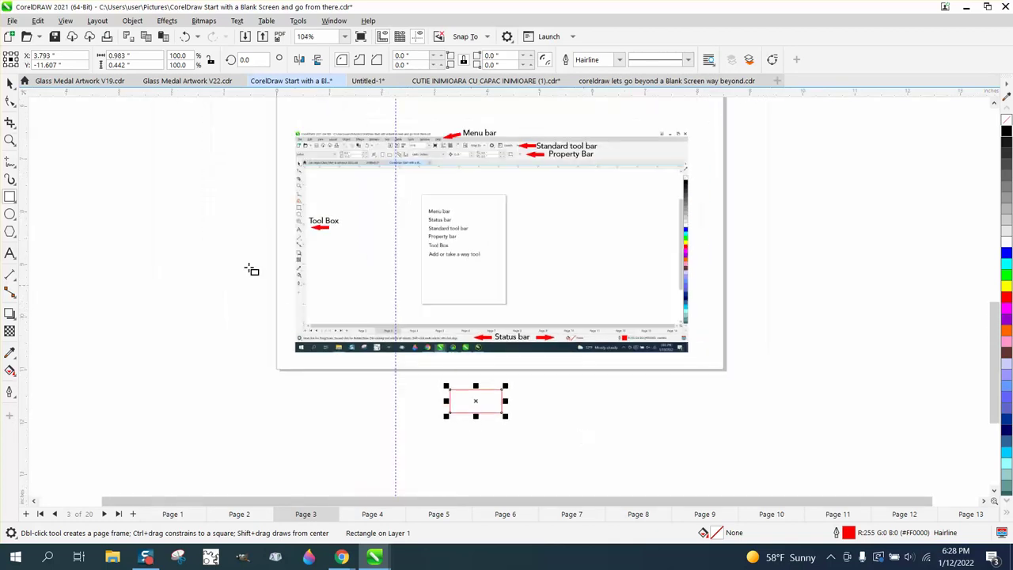
{"action": "left_click", "coordinate": [9, 140]}
{"action": "left_click_drag", "start_coordinate": [266, 146], "coordinate": [402, 339]}
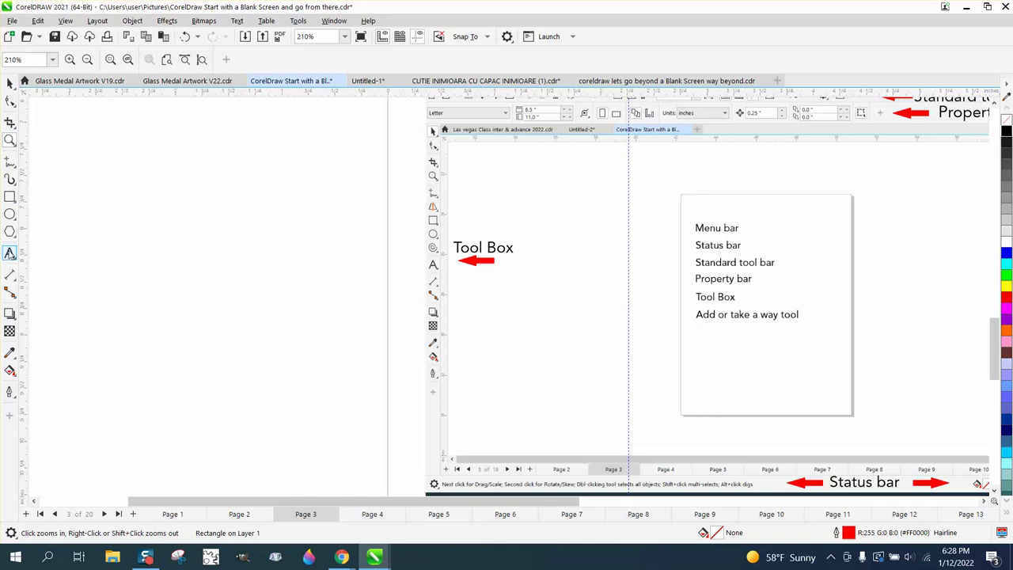
{"action": "left_click", "coordinate": [12, 125]}
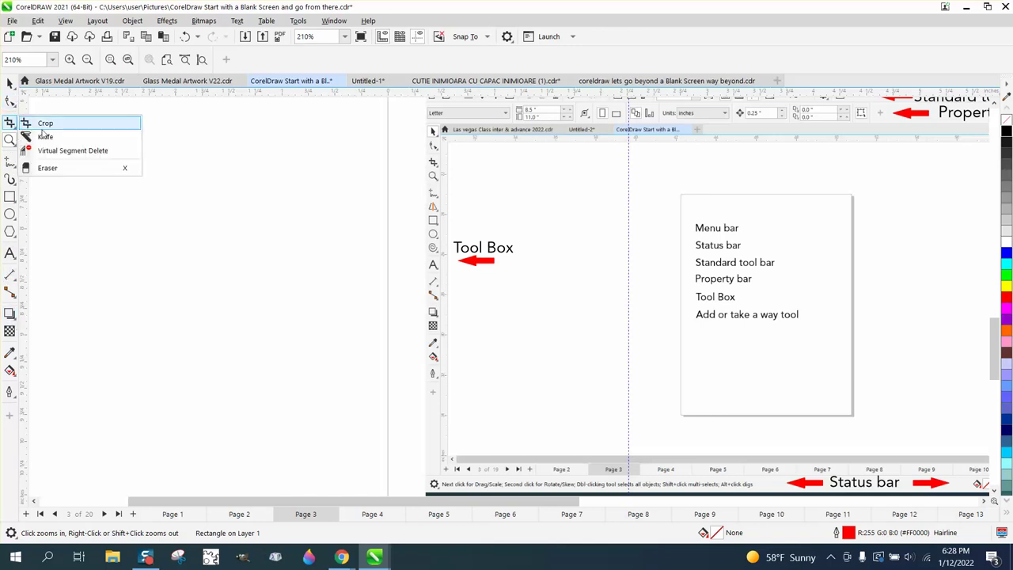
{"action": "left_click", "coordinate": [52, 148]}
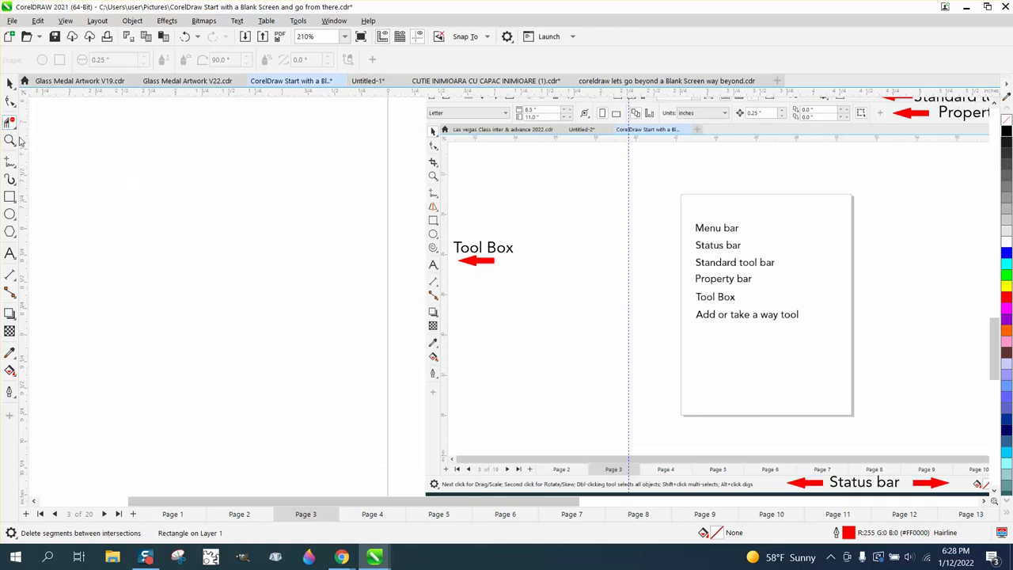
{"action": "left_click", "coordinate": [12, 124]}
{"action": "left_click", "coordinate": [38, 124]}
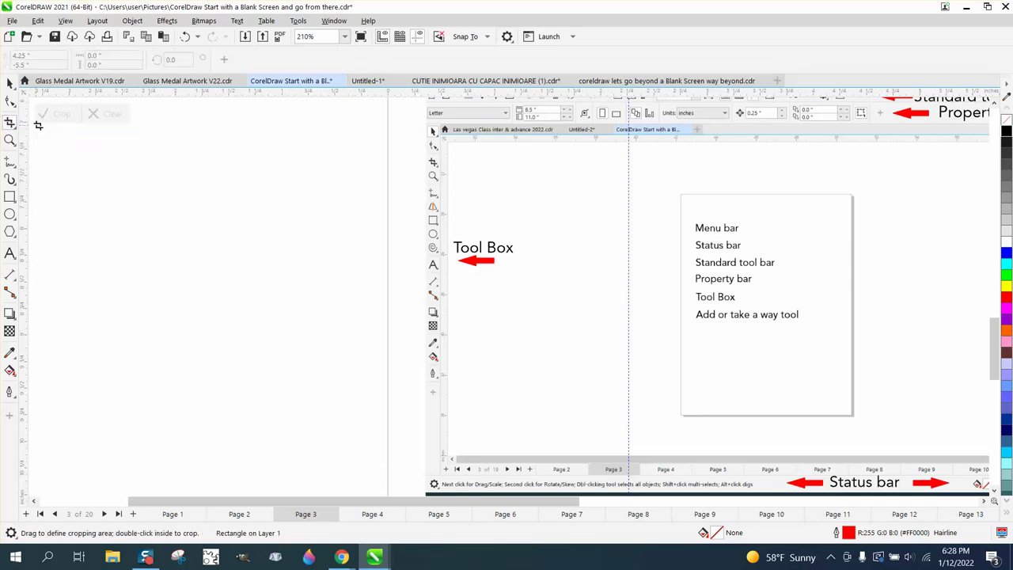
{"action": "left_click", "coordinate": [9, 233]}
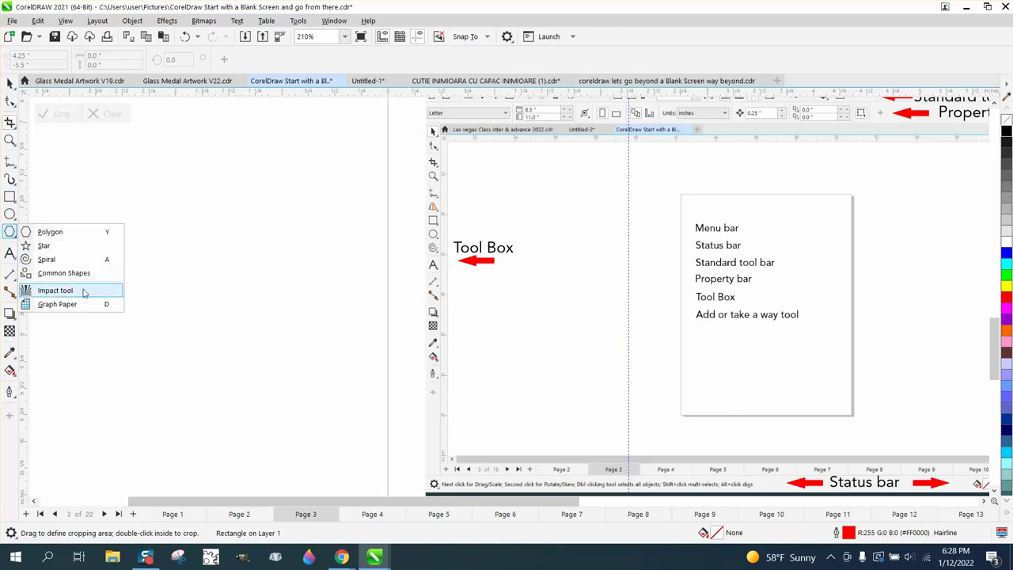
{"action": "left_click", "coordinate": [12, 274]}
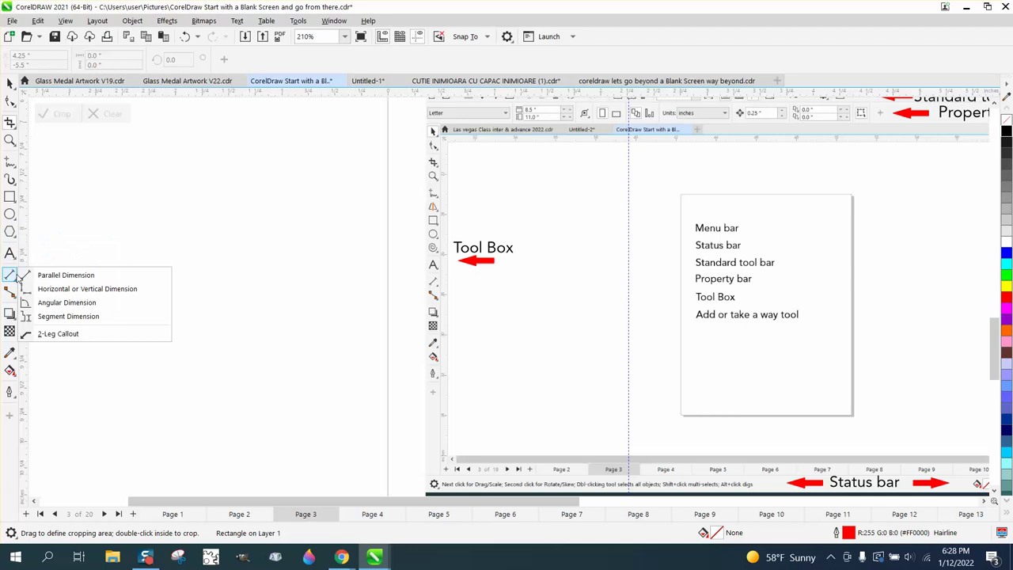
{"action": "left_click", "coordinate": [10, 293]}
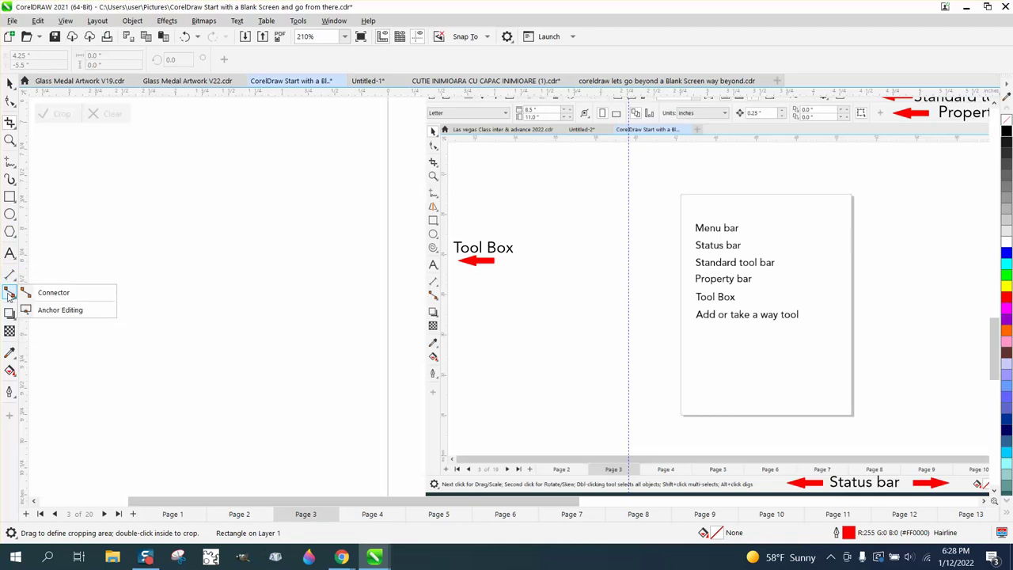
{"action": "left_click", "coordinate": [126, 273]}
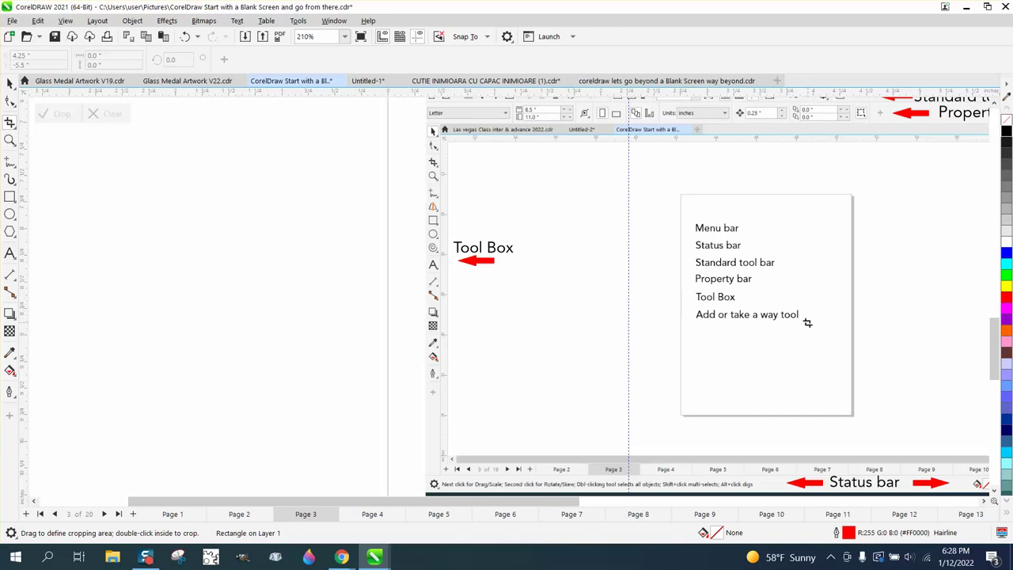
{"action": "left_click", "coordinate": [9, 418]}
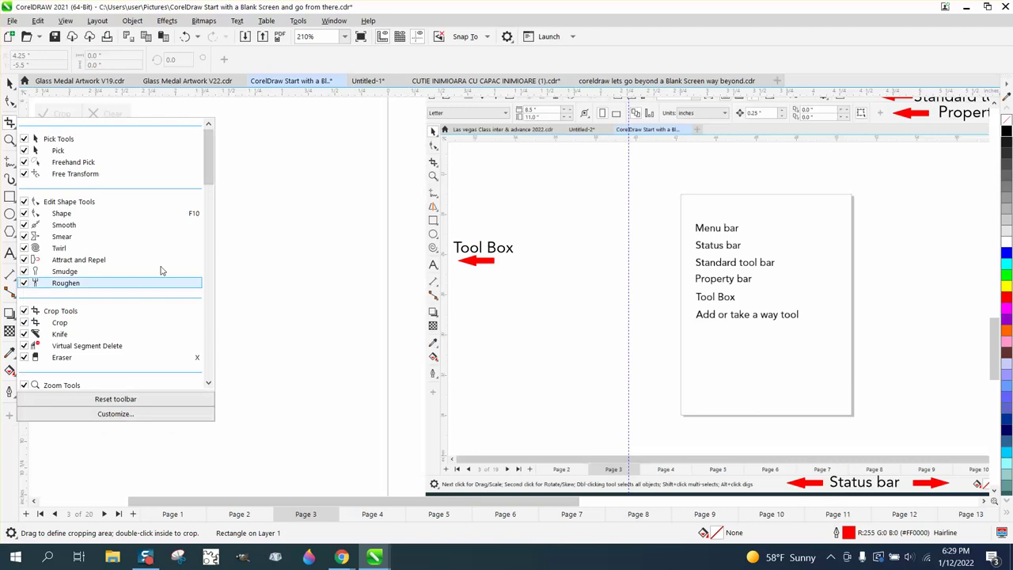
{"action": "left_click_drag", "start_coordinate": [209, 173], "coordinate": [205, 322]}
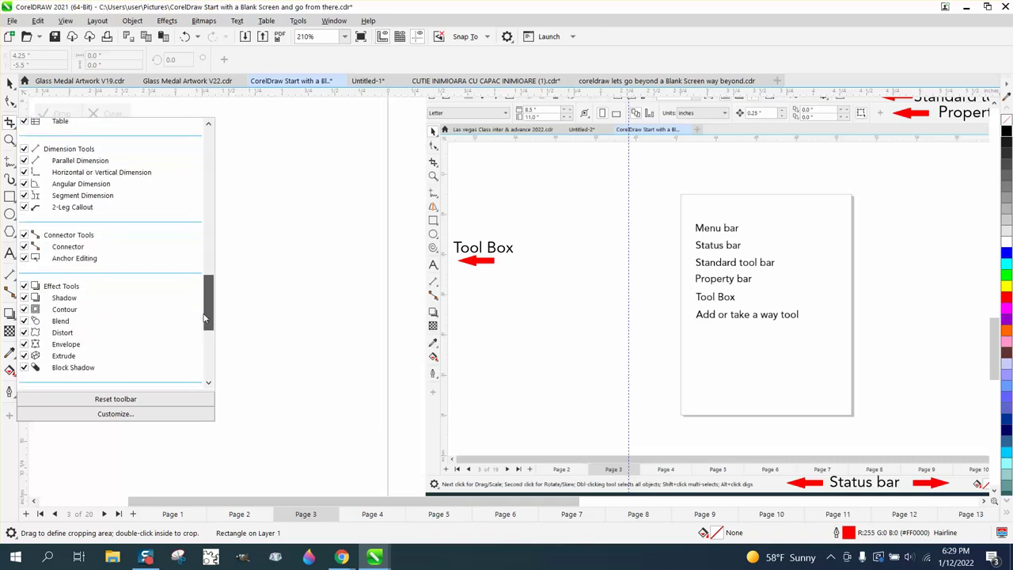
{"action": "left_click", "coordinate": [32, 232]}
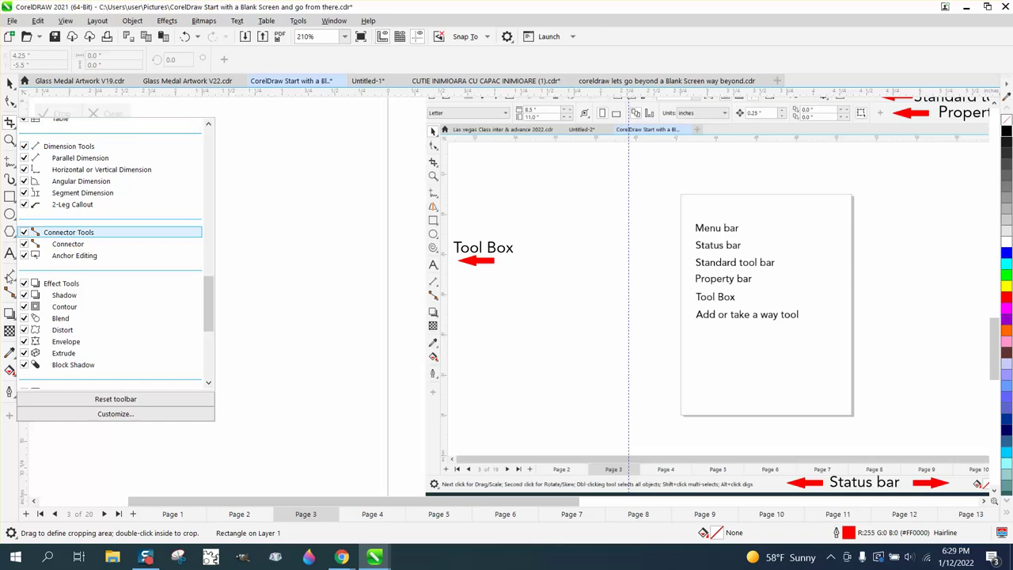
{"action": "left_click", "coordinate": [23, 233]}
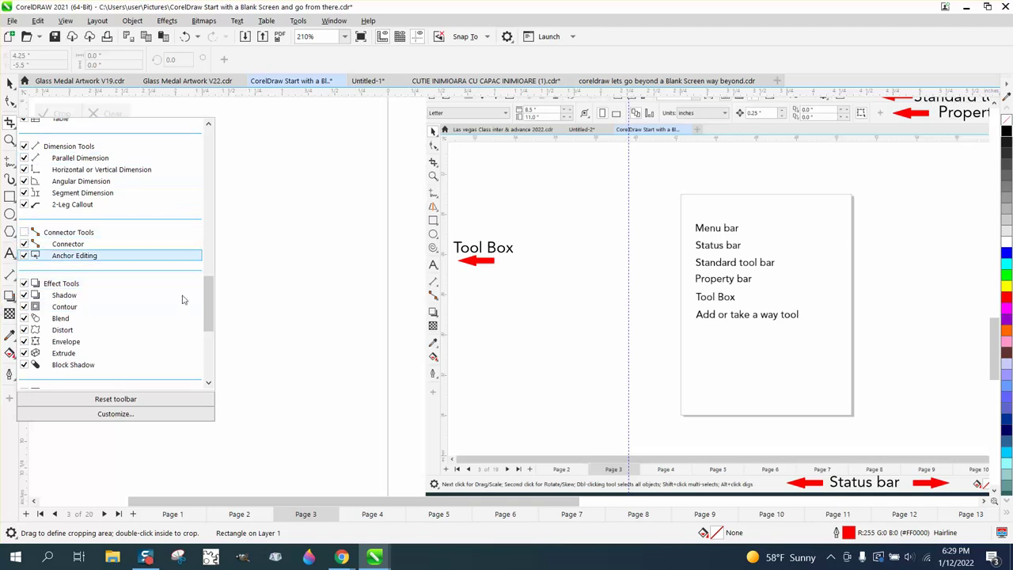
{"action": "left_click", "coordinate": [271, 387]}
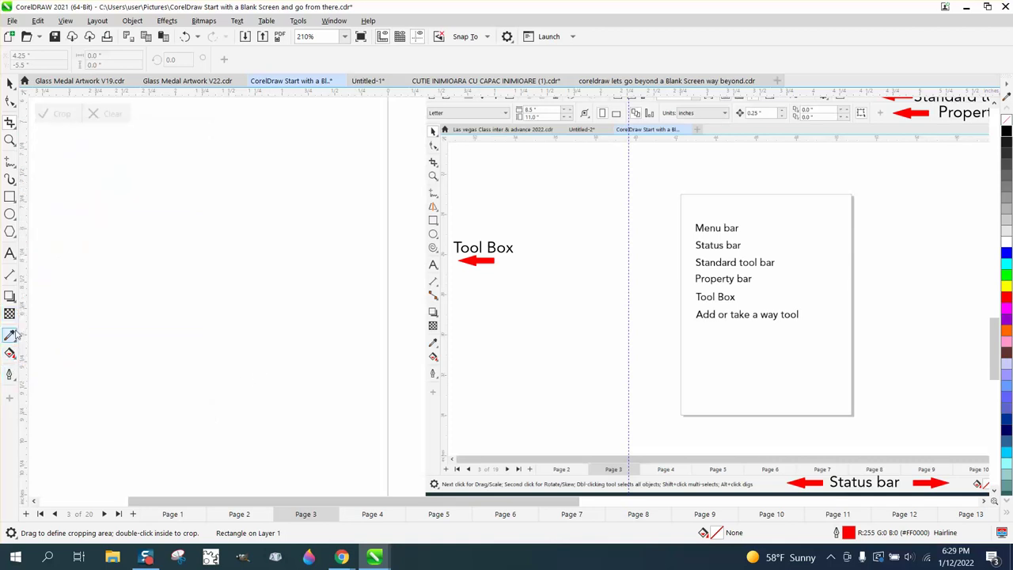
{"action": "left_click", "coordinate": [10, 401]}
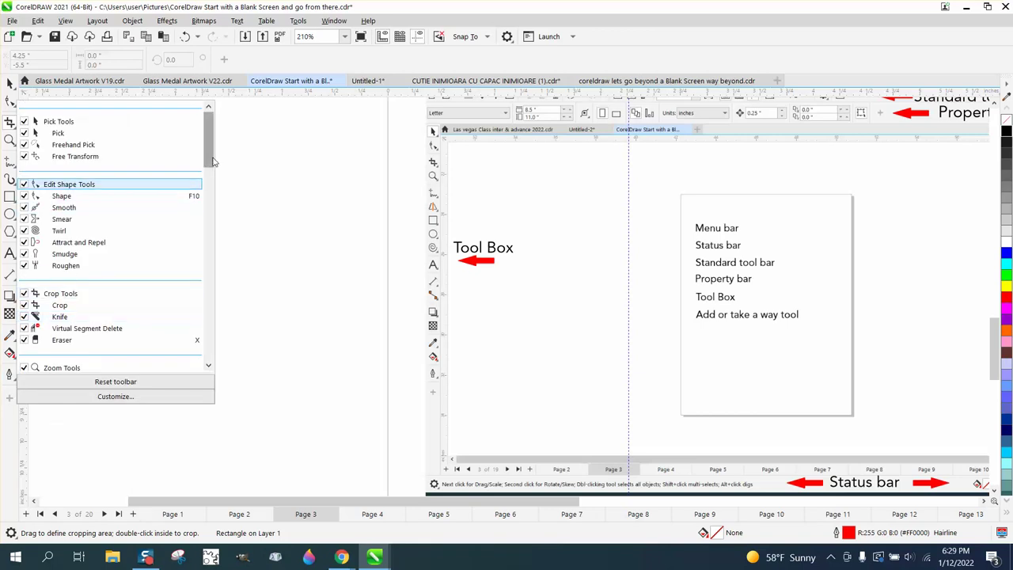
{"action": "left_click_drag", "start_coordinate": [211, 156], "coordinate": [203, 320]}
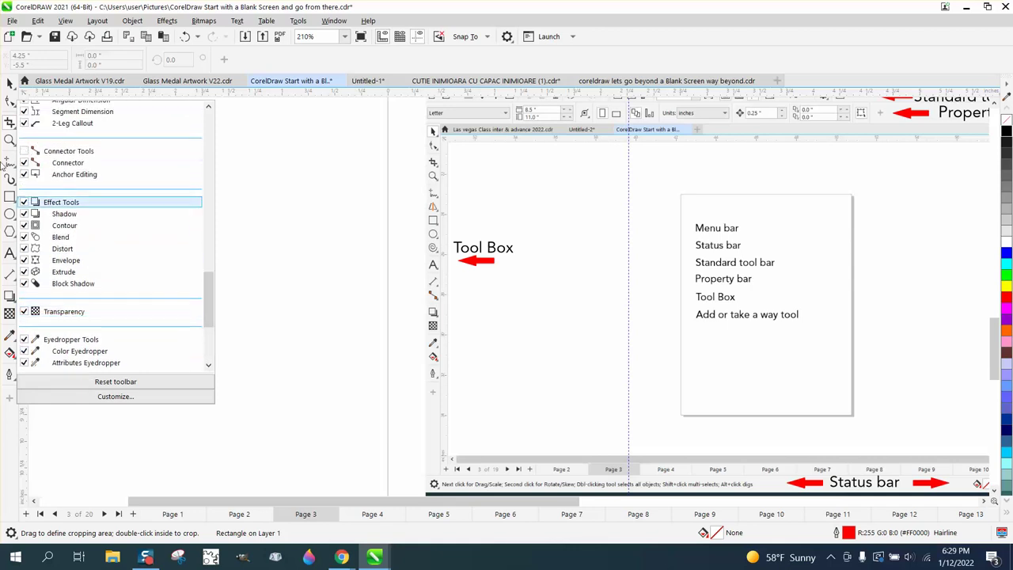
{"action": "left_click", "coordinate": [25, 151]}
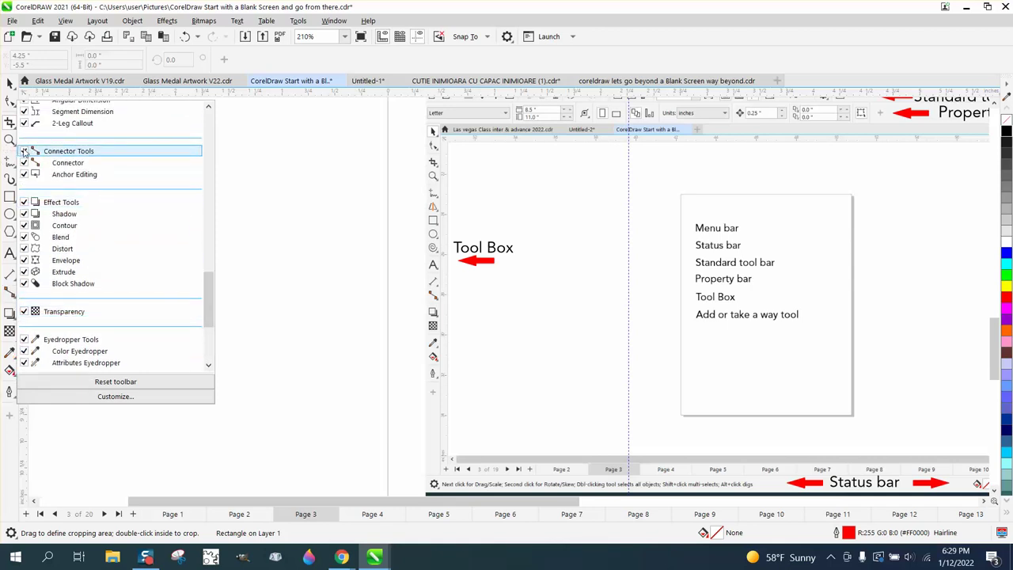
{"action": "left_click", "coordinate": [212, 224]}
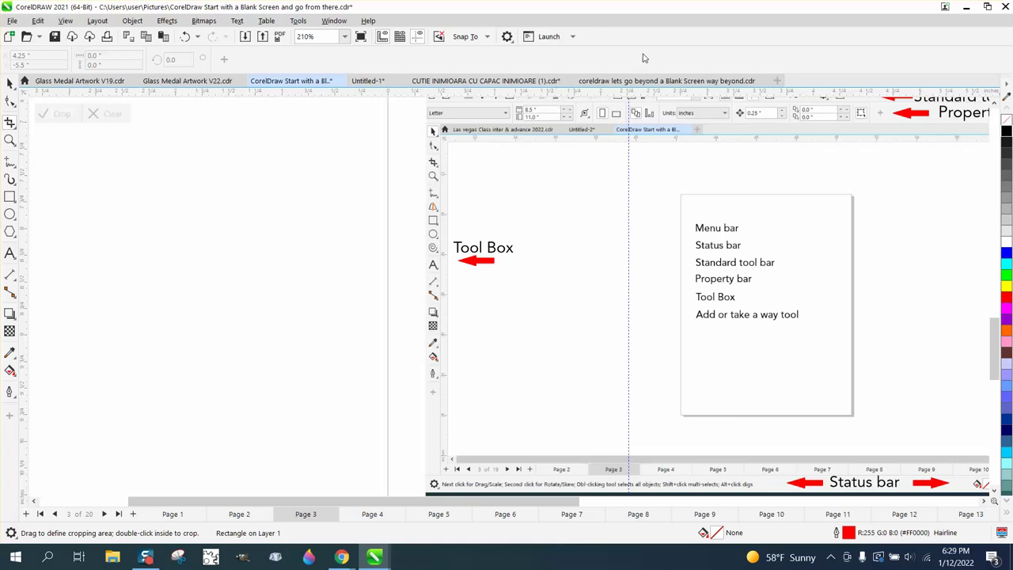
Set the default toolbar button size to Medium
{"action": "right_click", "coordinate": [665, 41]}
{"action": "mouse_move", "coordinate": [695, 47]}
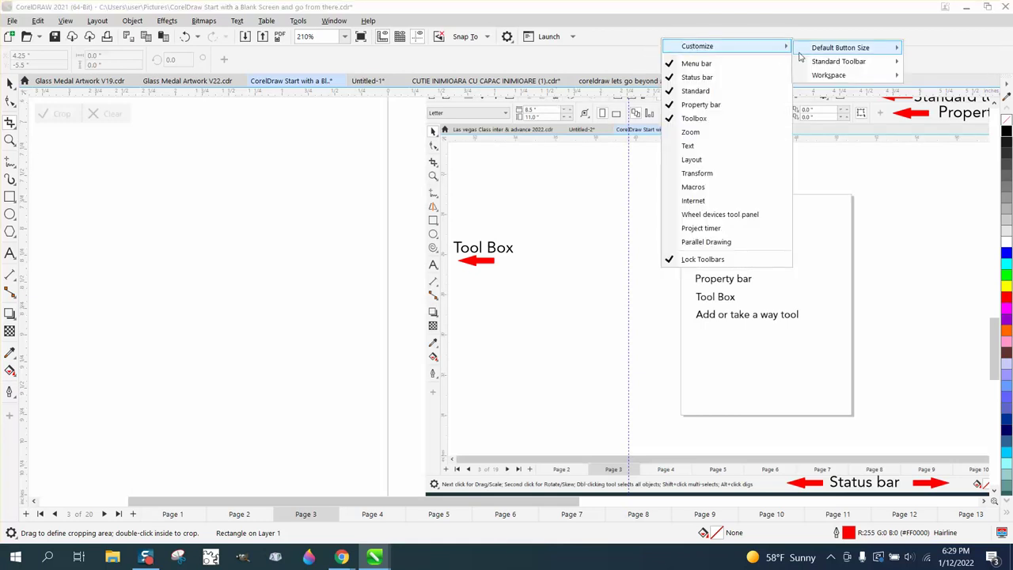
{"action": "mouse_move", "coordinate": [805, 57]}
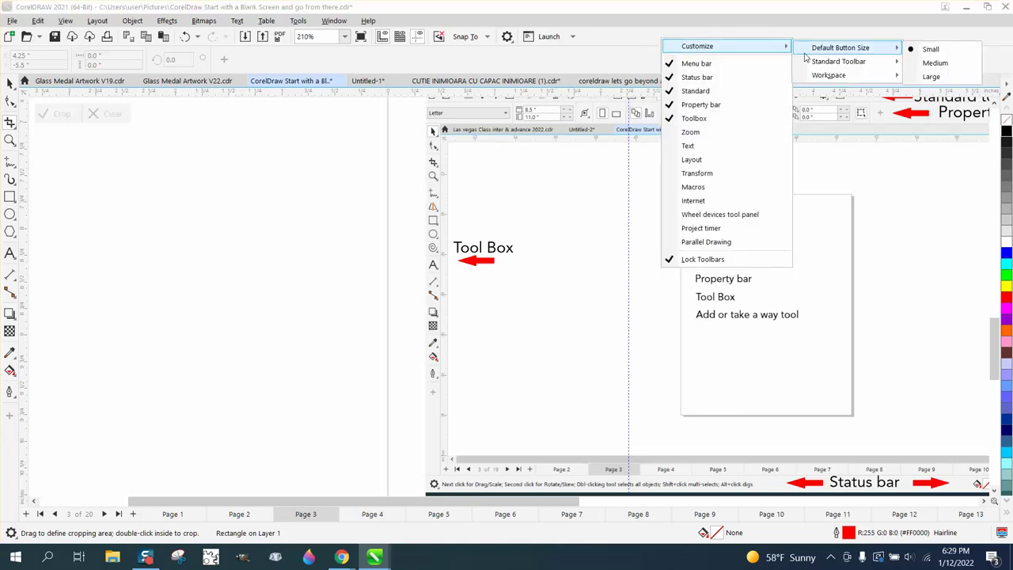
{"action": "left_click", "coordinate": [933, 65]}
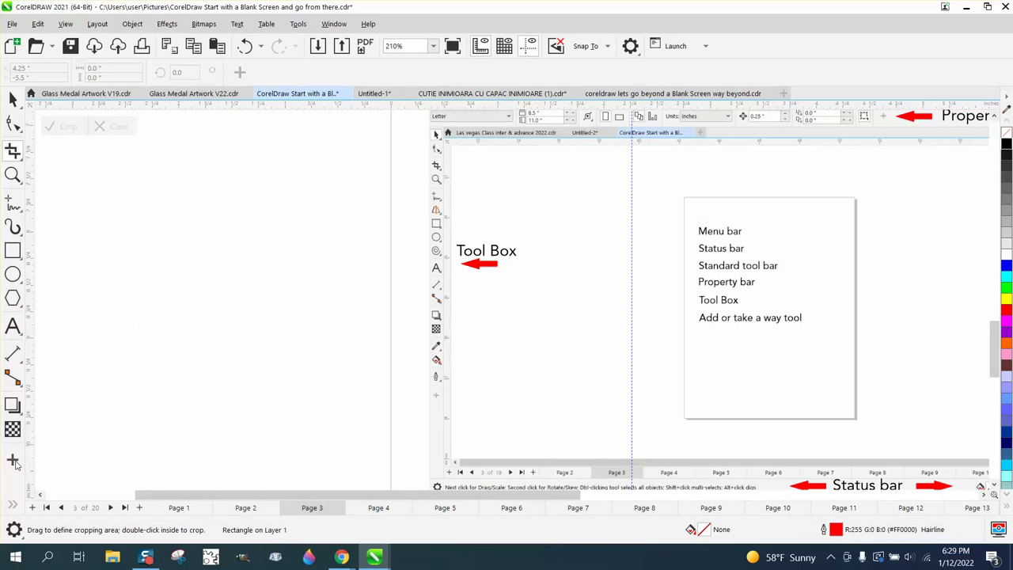
Remove the Outline Tools from the toolbox
{"action": "left_click", "coordinate": [13, 505]}
{"action": "left_click", "coordinate": [12, 461]}
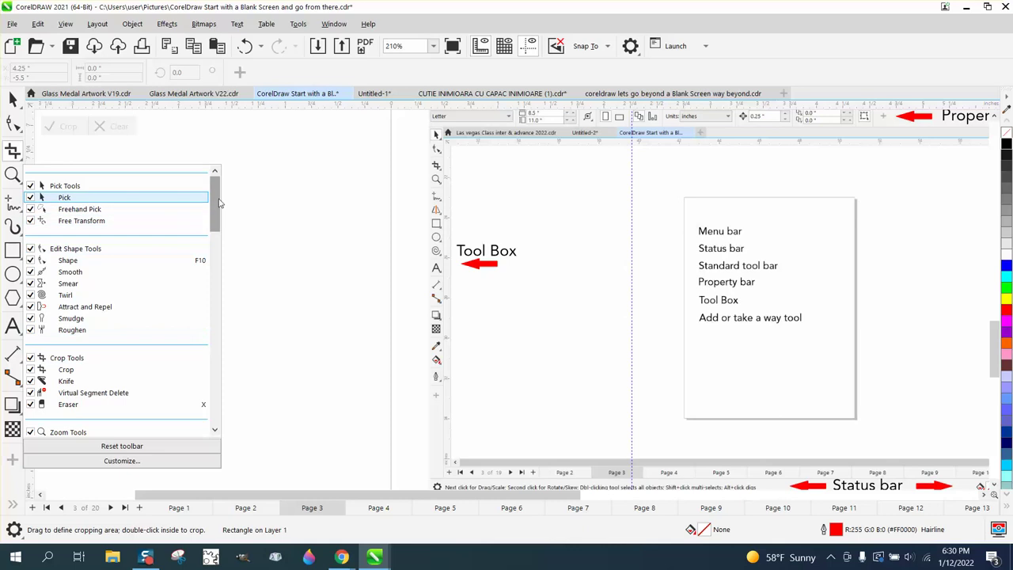
{"action": "left_click_drag", "start_coordinate": [217, 204], "coordinate": [219, 400]}
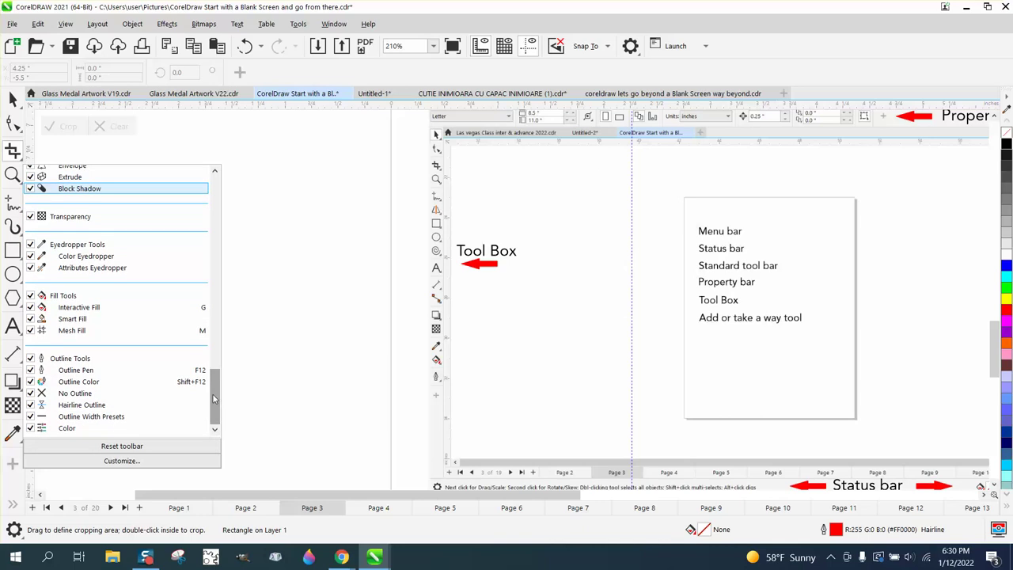
{"action": "left_click", "coordinate": [30, 359]}
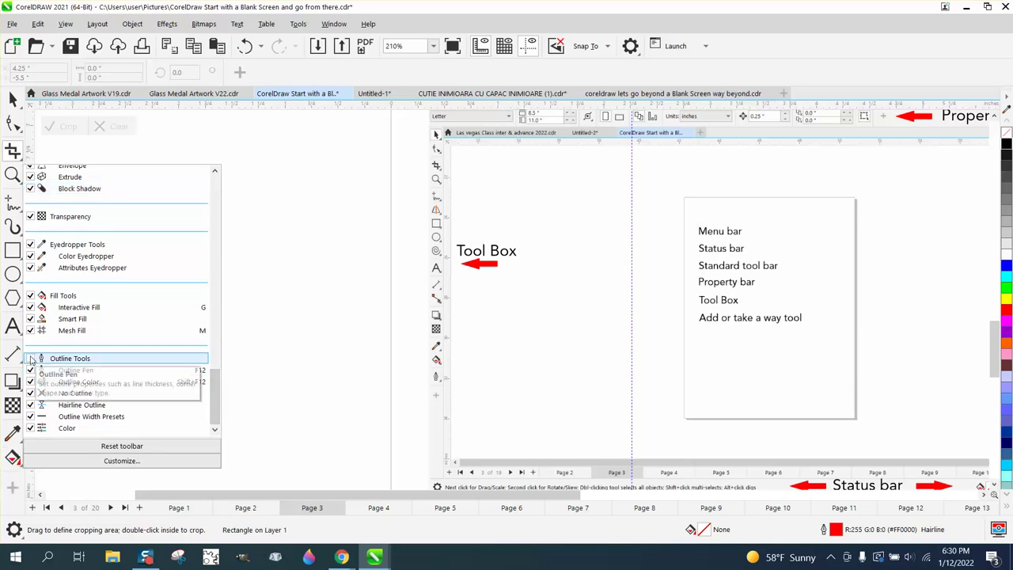
{"action": "left_click", "coordinate": [14, 487]}
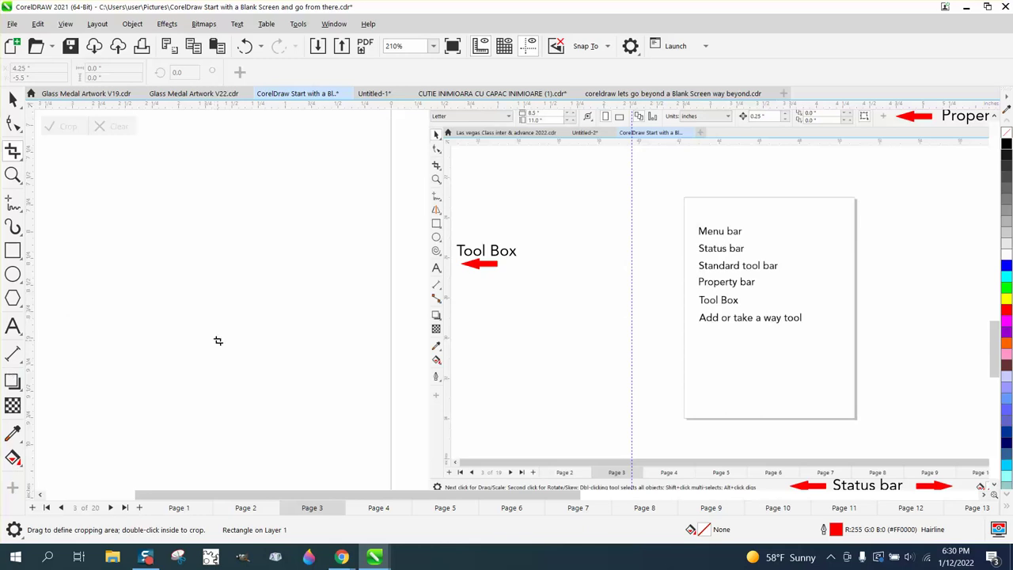
Set the default toolbar button size back to Small
{"action": "right_click", "coordinate": [736, 48]}
{"action": "mouse_move", "coordinate": [796, 60]}
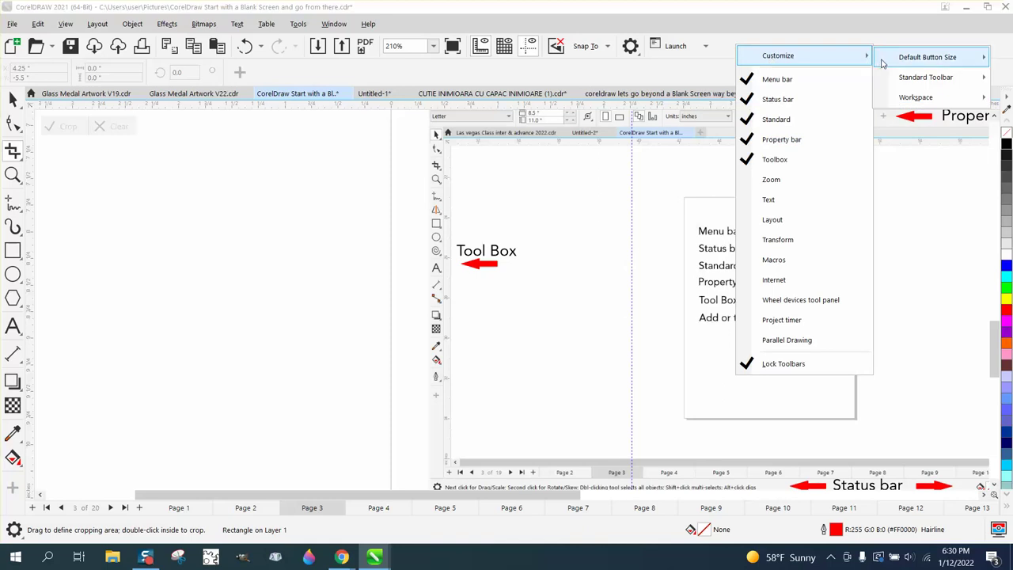
{"action": "mouse_move", "coordinate": [885, 64]}
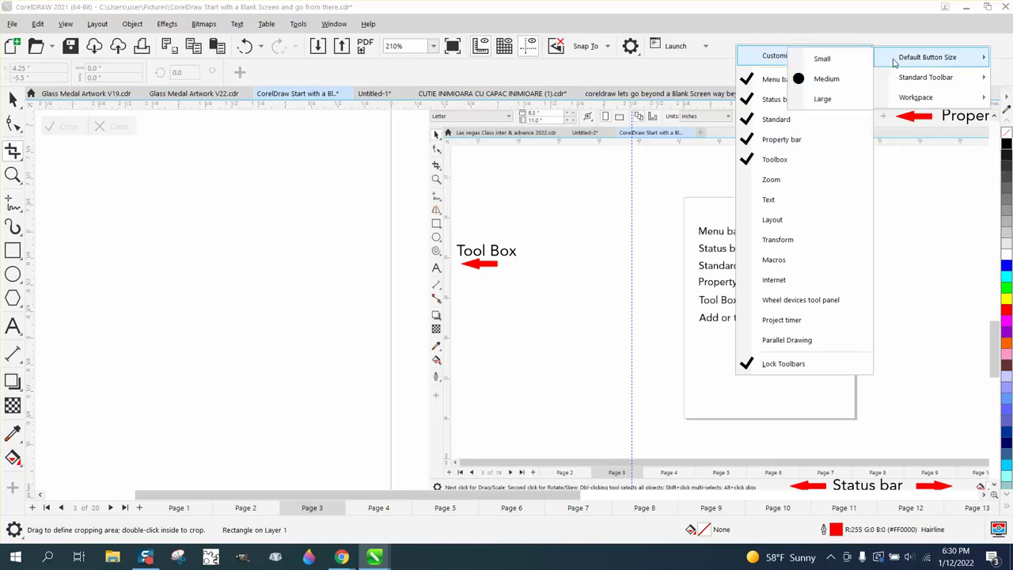
{"action": "left_click", "coordinate": [823, 60]}
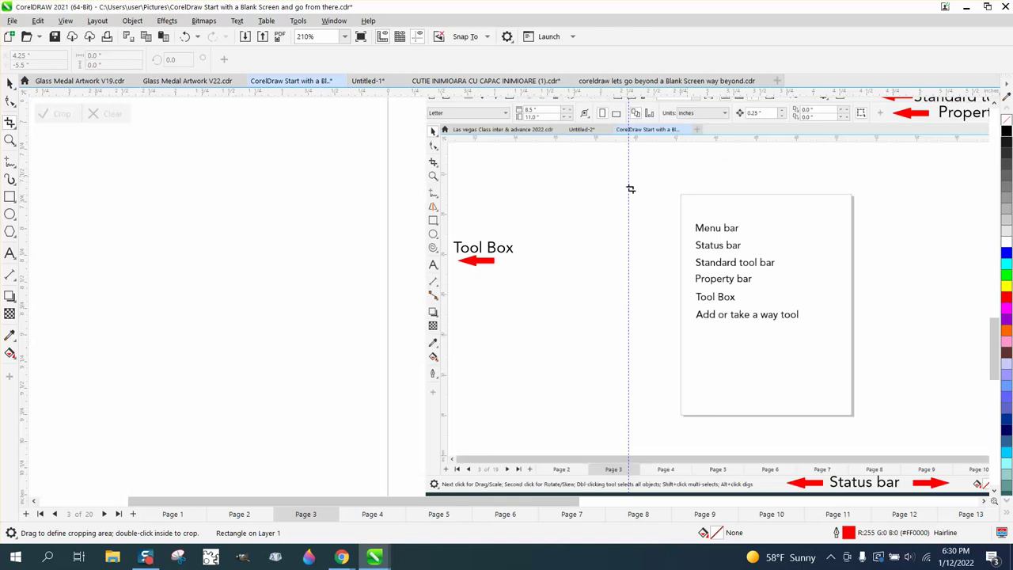
{"action": "scroll", "coordinate": [293, 198], "scroll_direction": "down", "scroll_amount": 1}
Check the red rectangle's Outline Pen settings with F12, then zoom in on the interface-parts list
{"action": "left_click", "coordinate": [10, 83]}
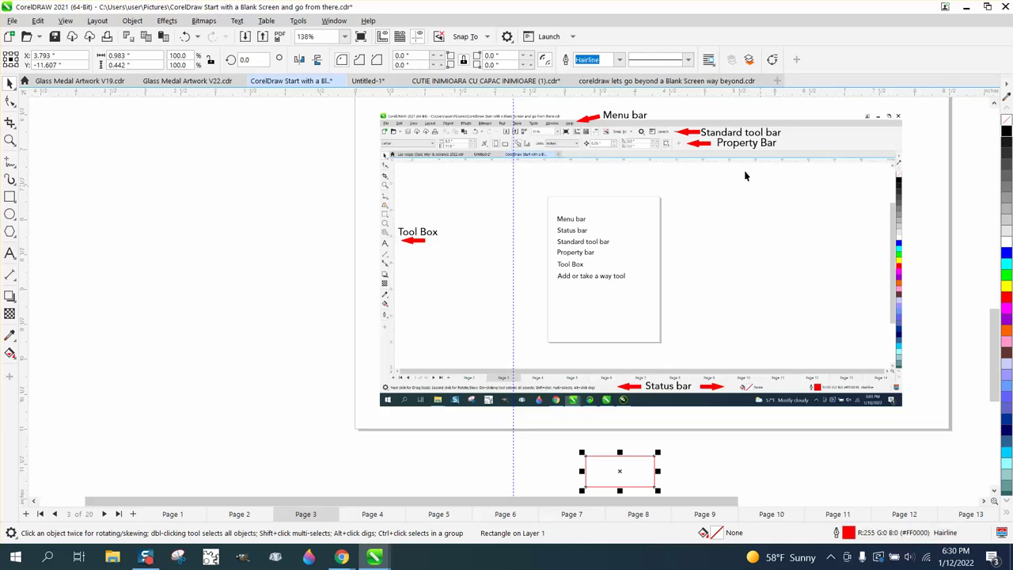
{"action": "key", "text": "F12"}
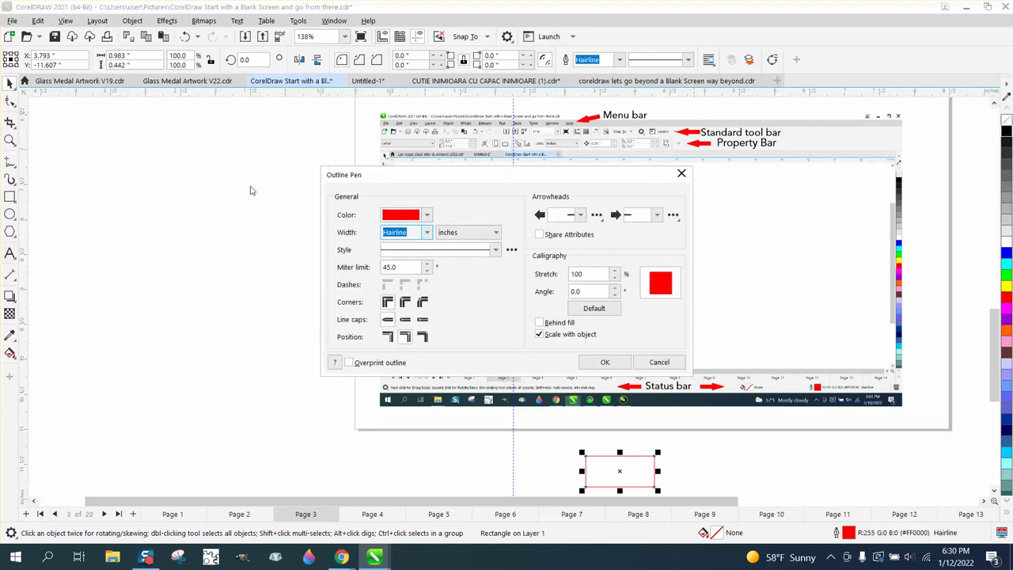
{"action": "left_click", "coordinate": [682, 174]}
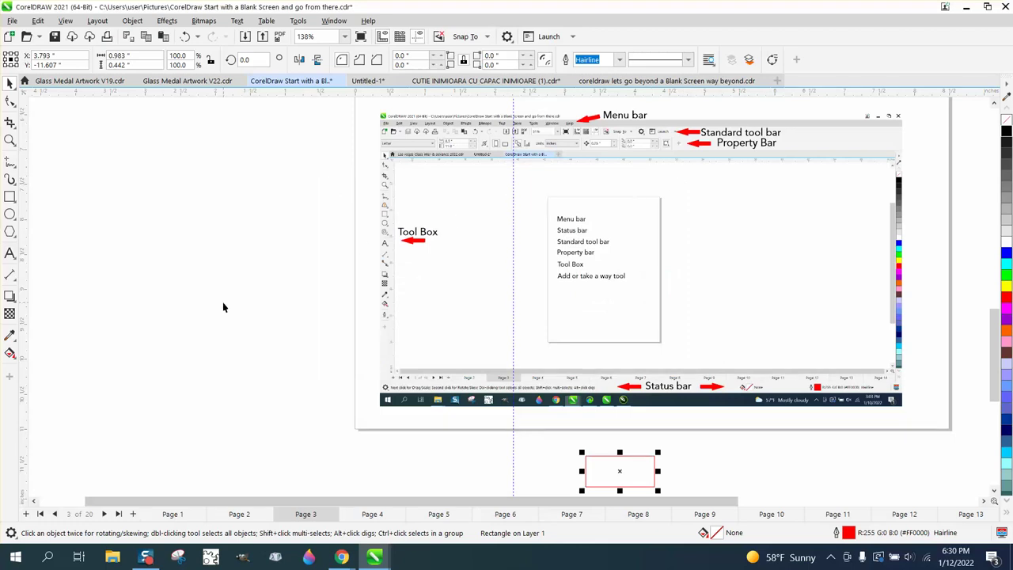
{"action": "left_click", "coordinate": [10, 140]}
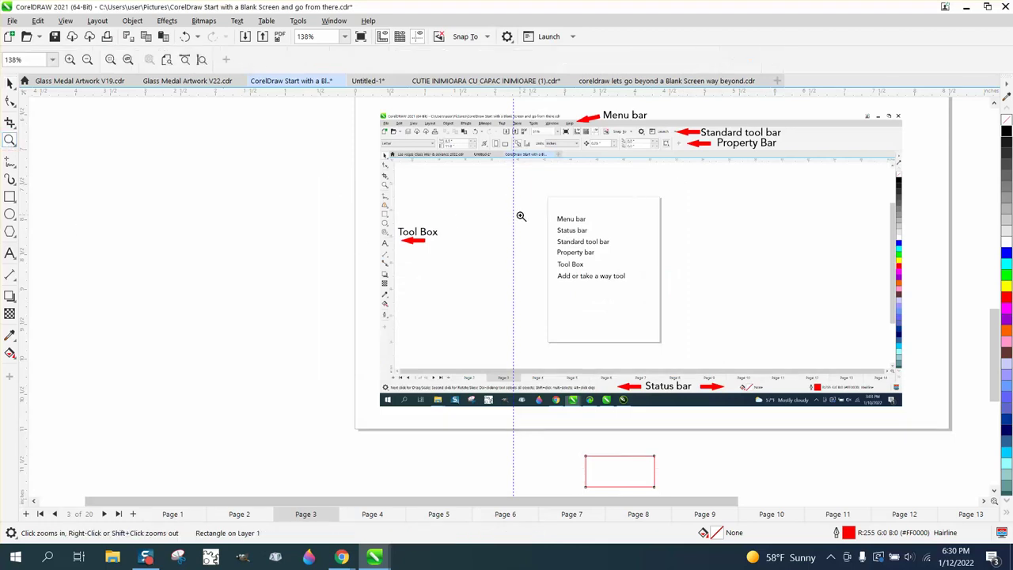
{"action": "left_click_drag", "start_coordinate": [537, 209], "coordinate": [650, 293]}
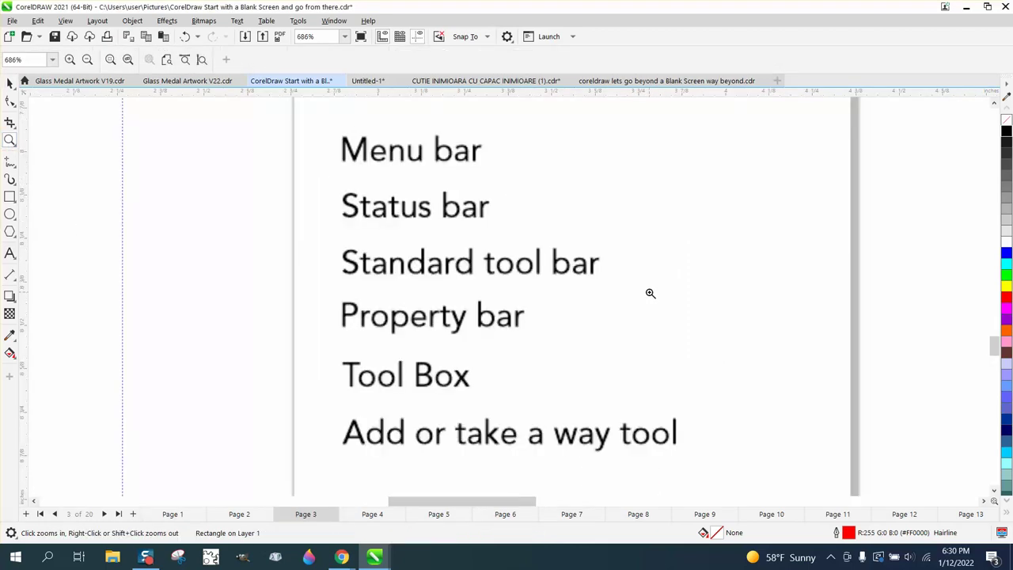